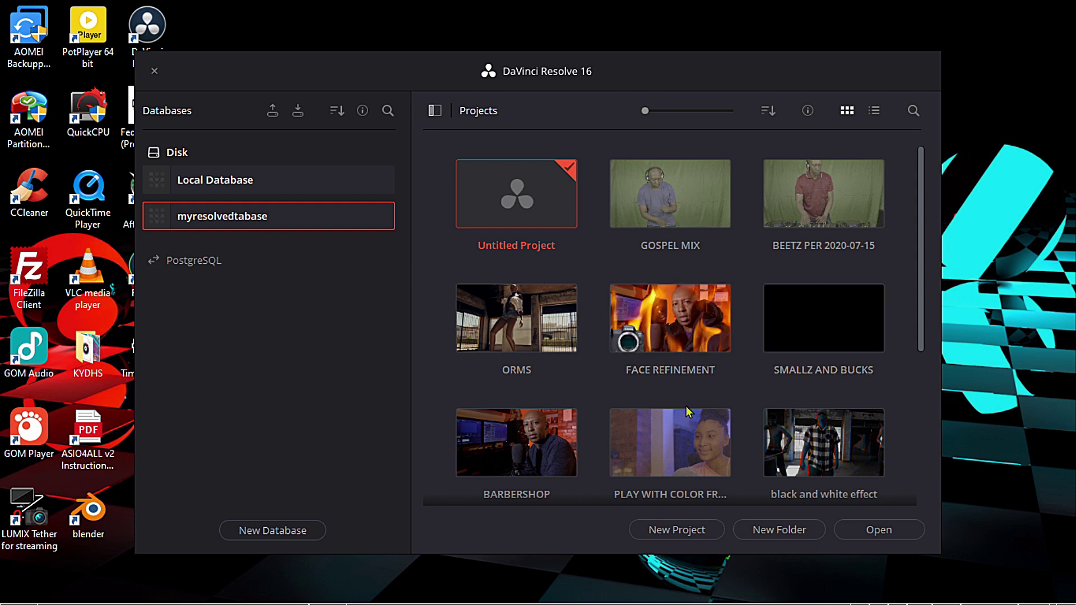
Create a new project named RESOLVE LAYOUT in the selected database
left_click(685, 534)
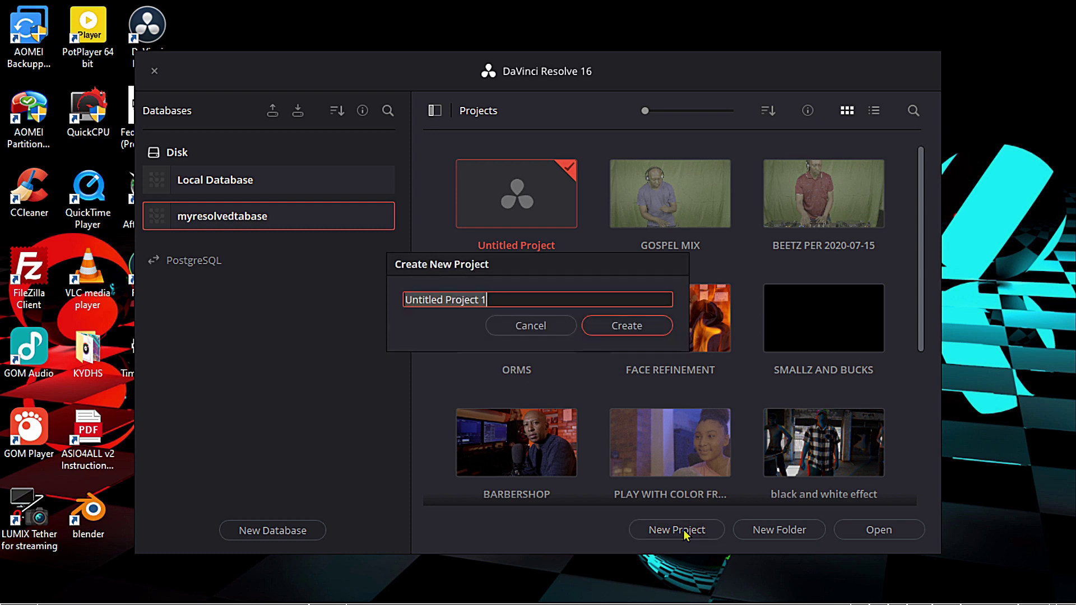
type("RESLO")
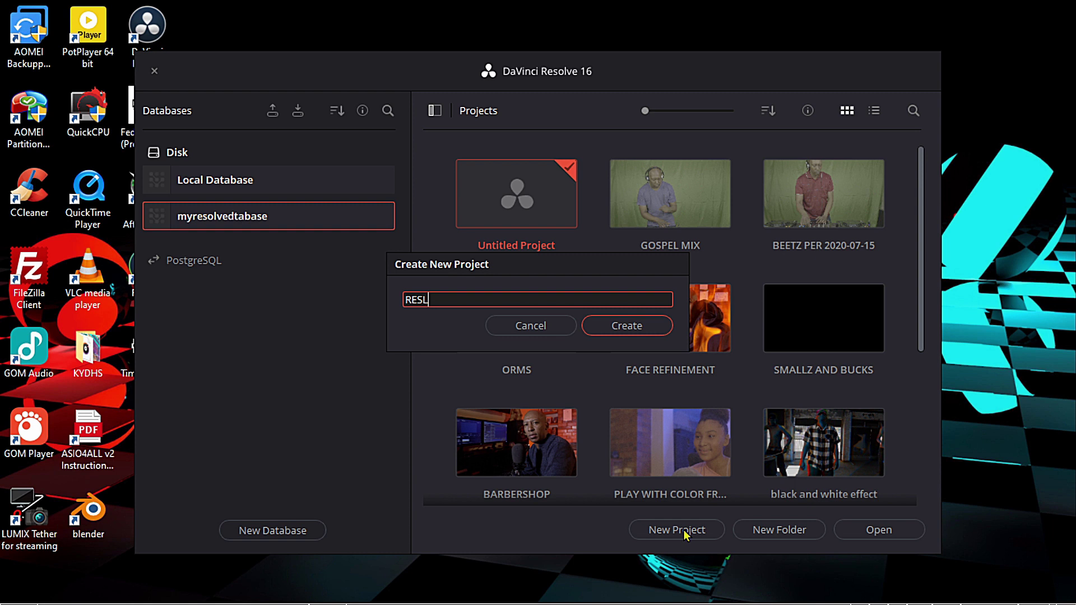
key("BackSpace")
key("BackSpace")
type("OLVE LAYOPUT")
key("BackSpace")
key("BackSpace")
type("UT")
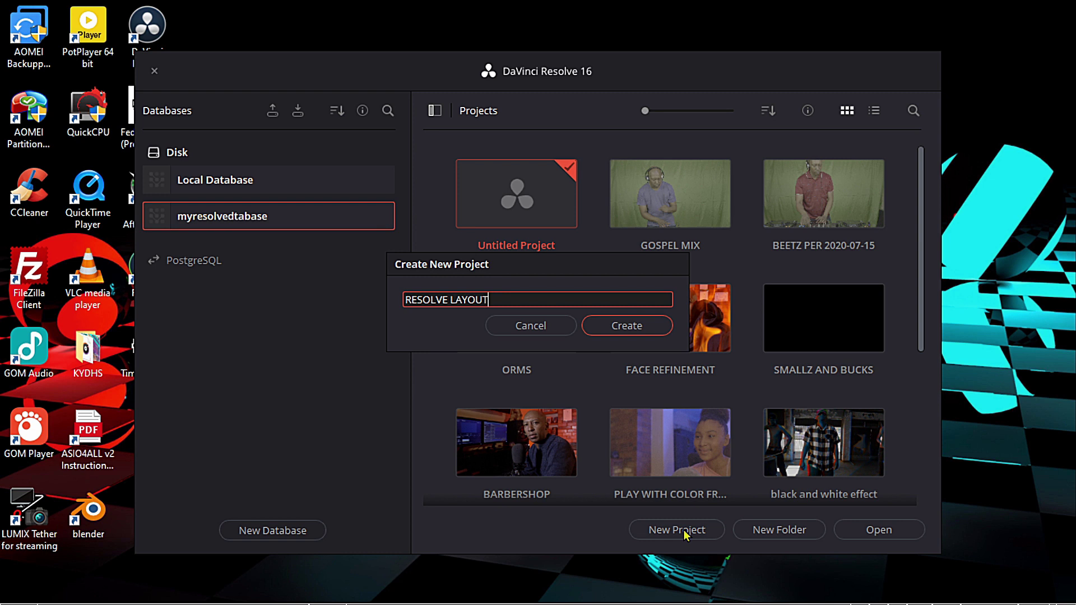
left_click(640, 328)
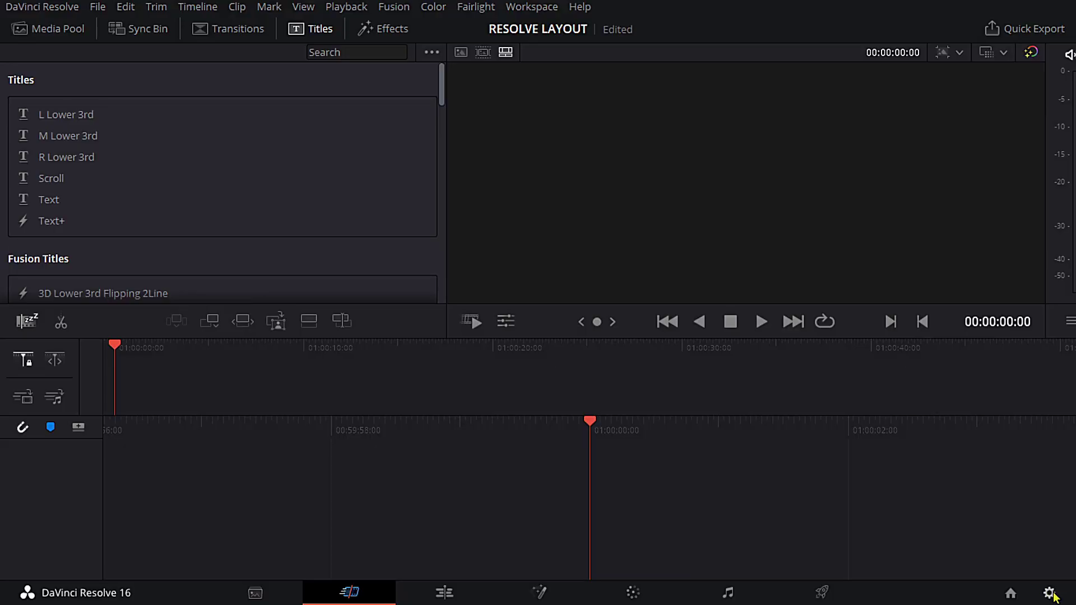
In the project's master settings, set both the timeline frame rate and the playback frame rate to 25 frames per second
left_click(1050, 594)
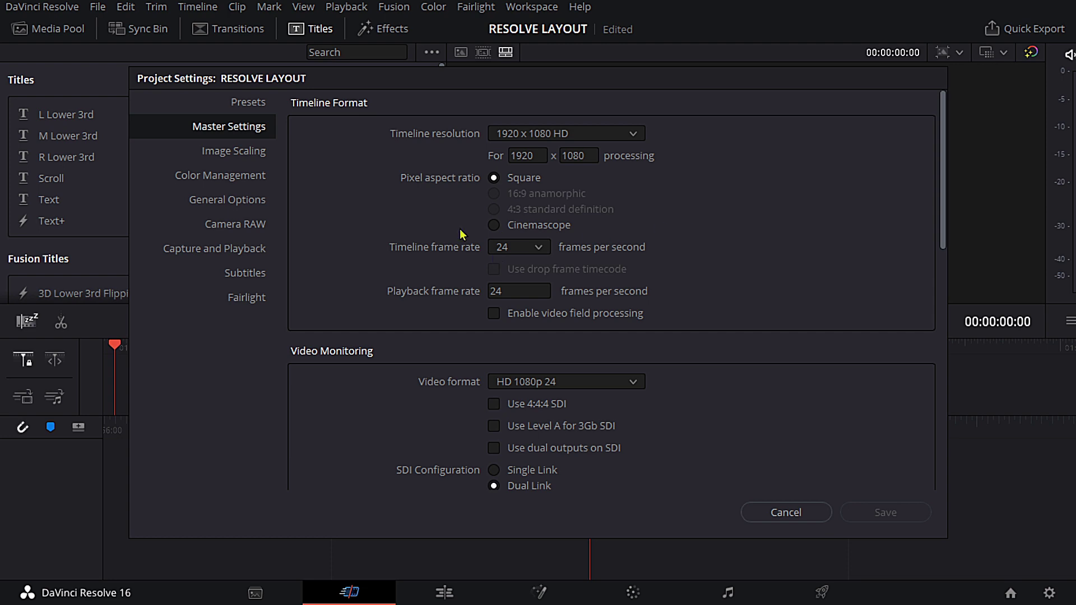
left_click(536, 247)
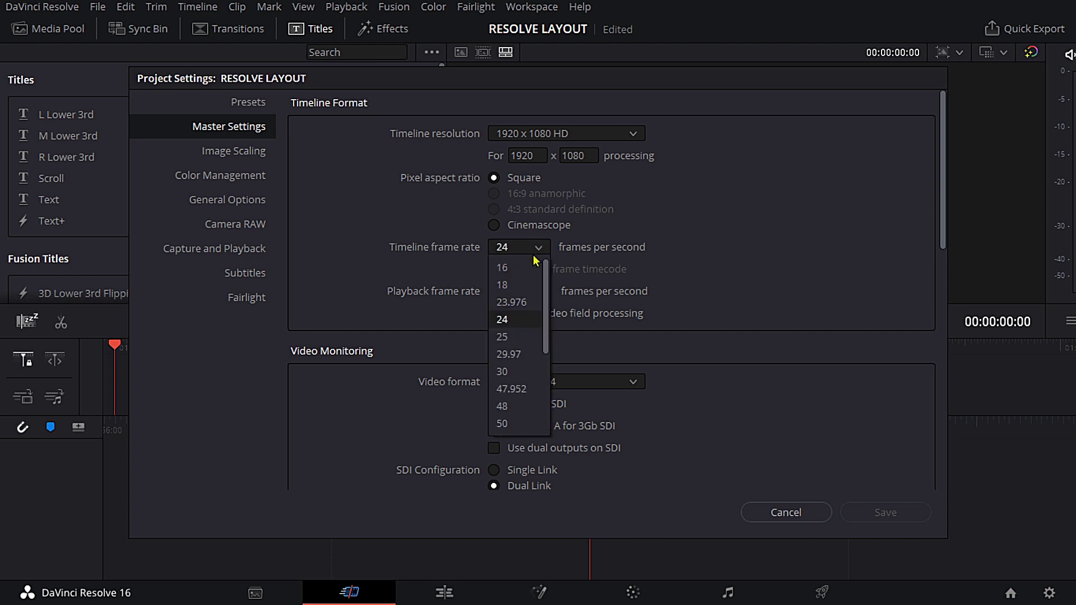
left_click(508, 340)
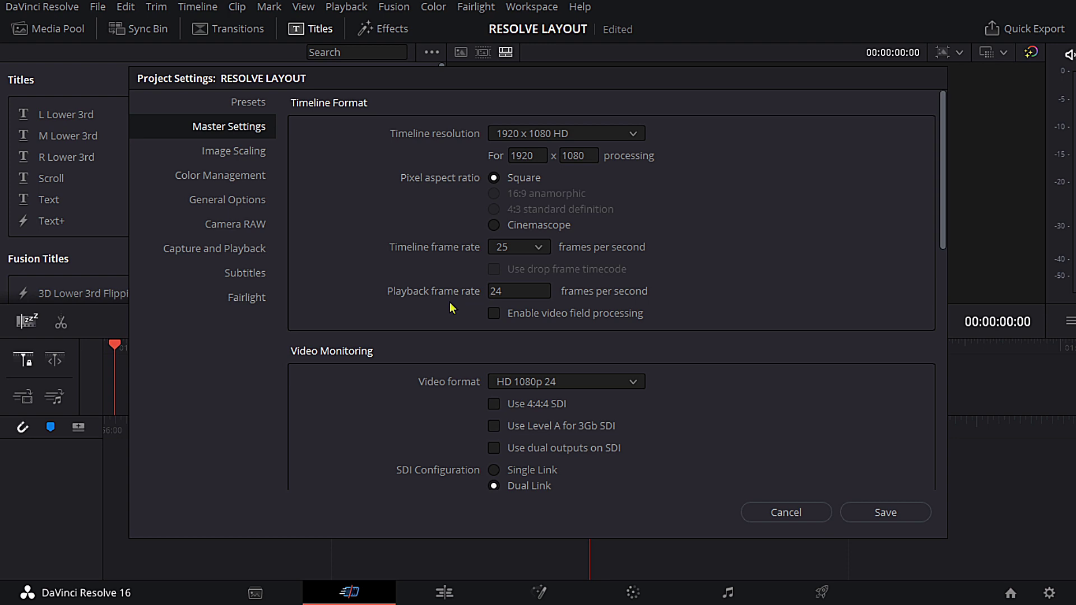
left_click(526, 286)
type("5")
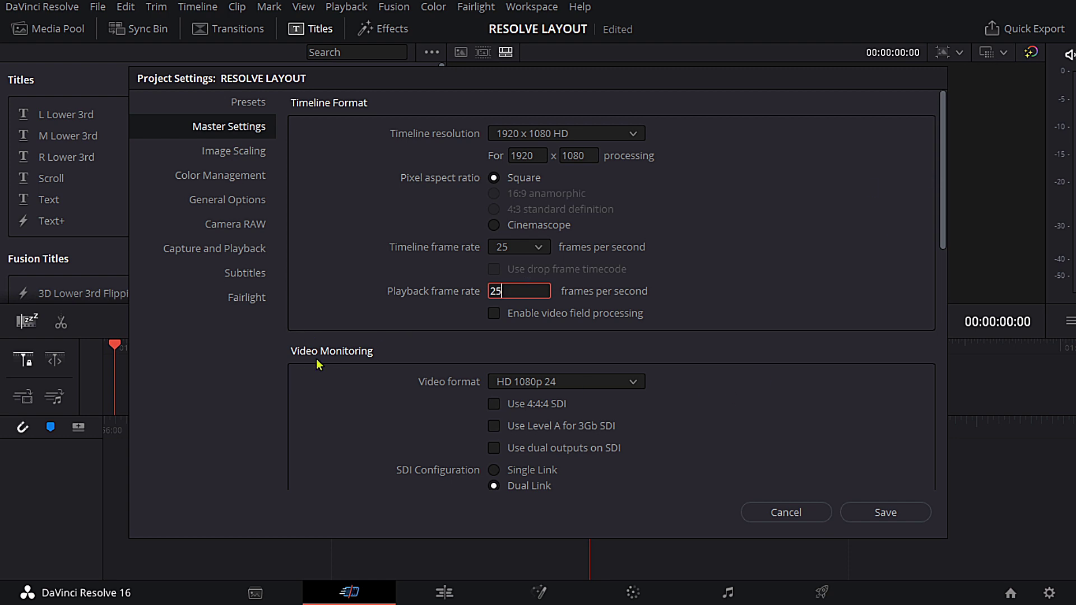
Set the video monitoring format to HD 1080p 25
left_click(603, 386)
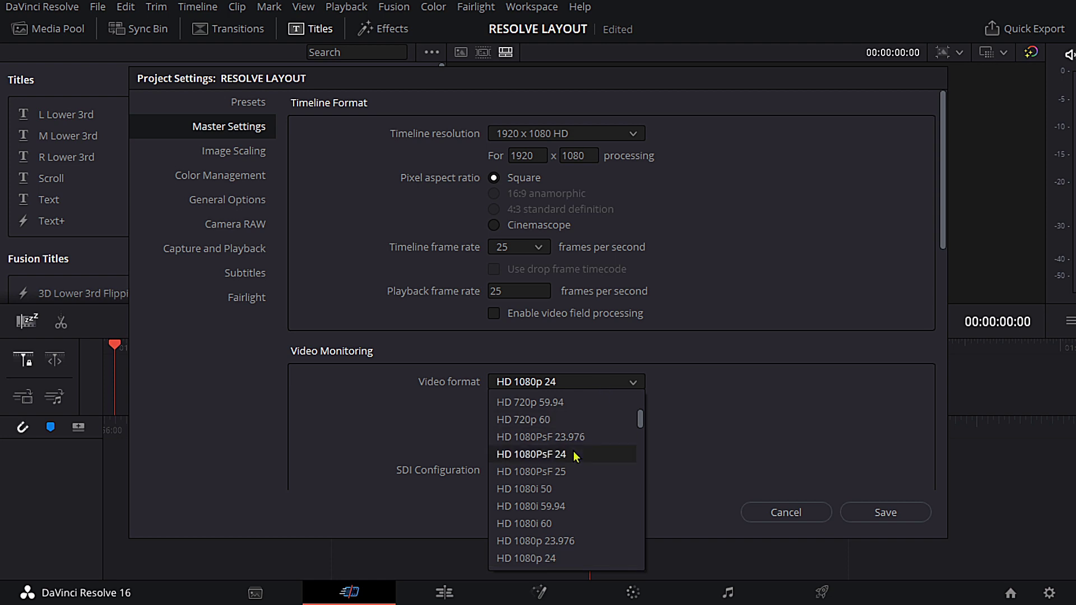
scroll(569, 493, "down", 3)
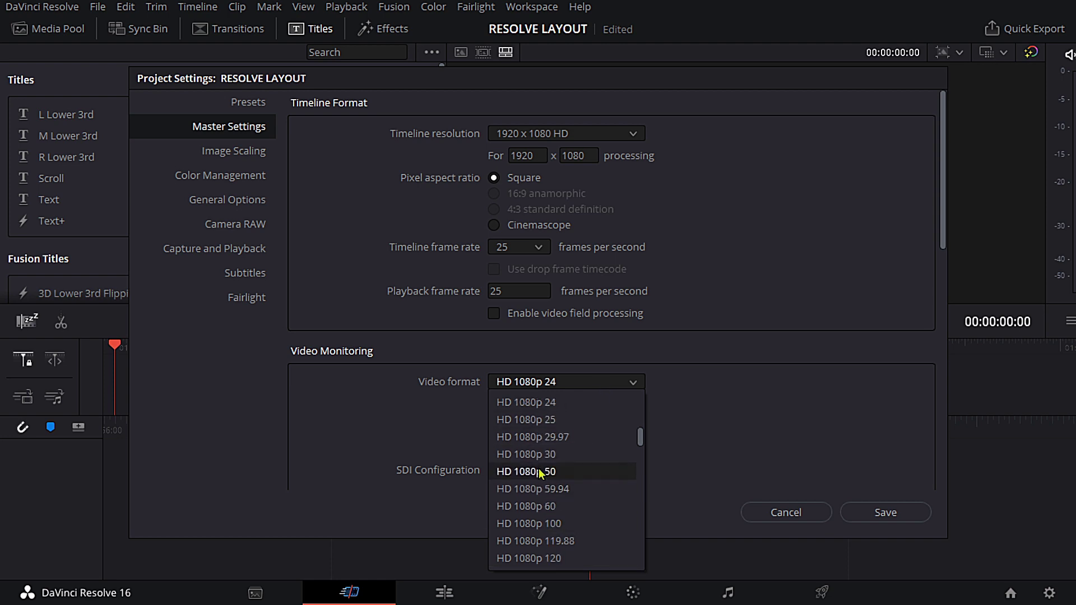
scroll(557, 471, "up", 2)
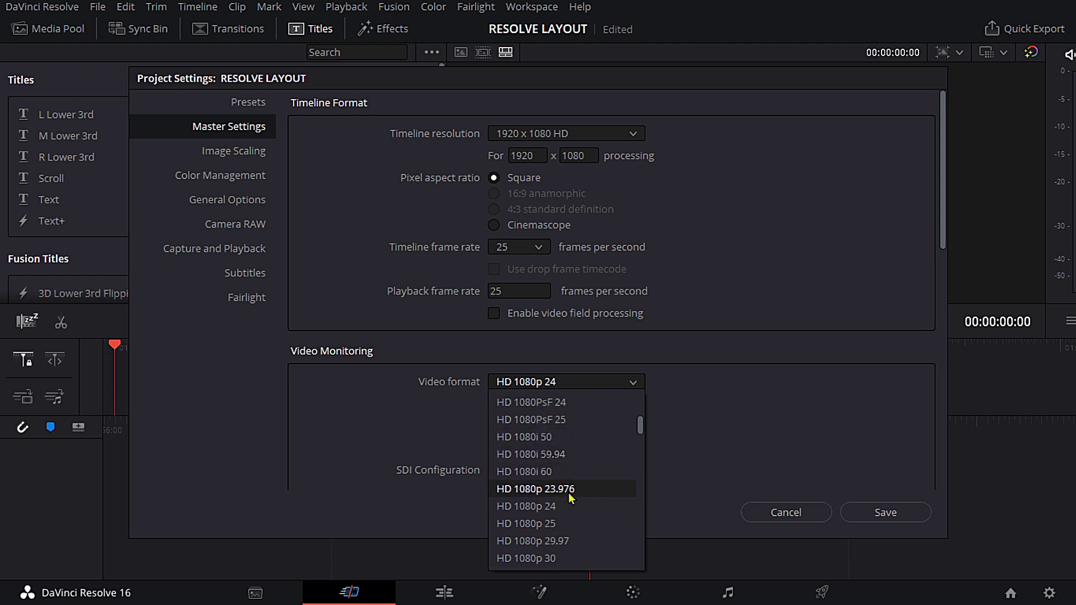
left_click(542, 525)
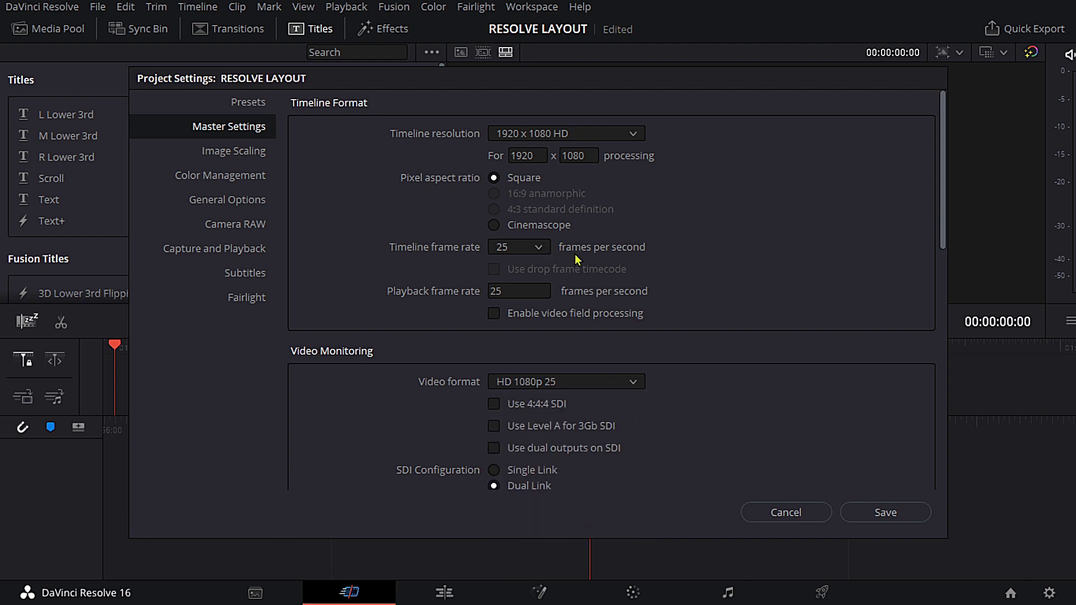
Examine the project's image scaling and color management settings, including the color science choices, lookup tables and broadcast-safe options
left_click(212, 162)
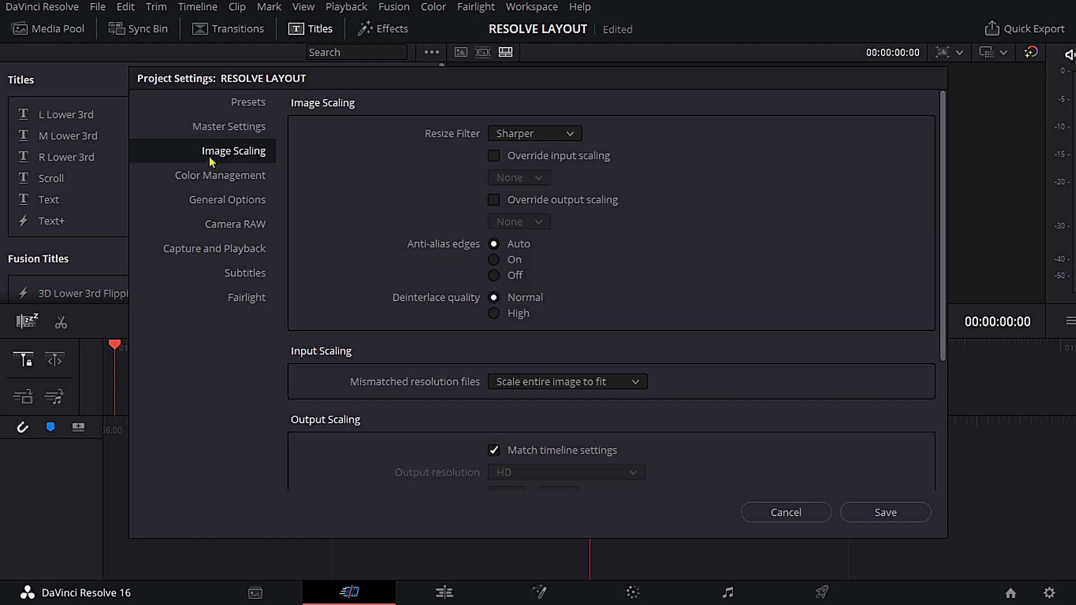
scroll(782, 365, "down", 3)
scroll(782, 365, "up", 3)
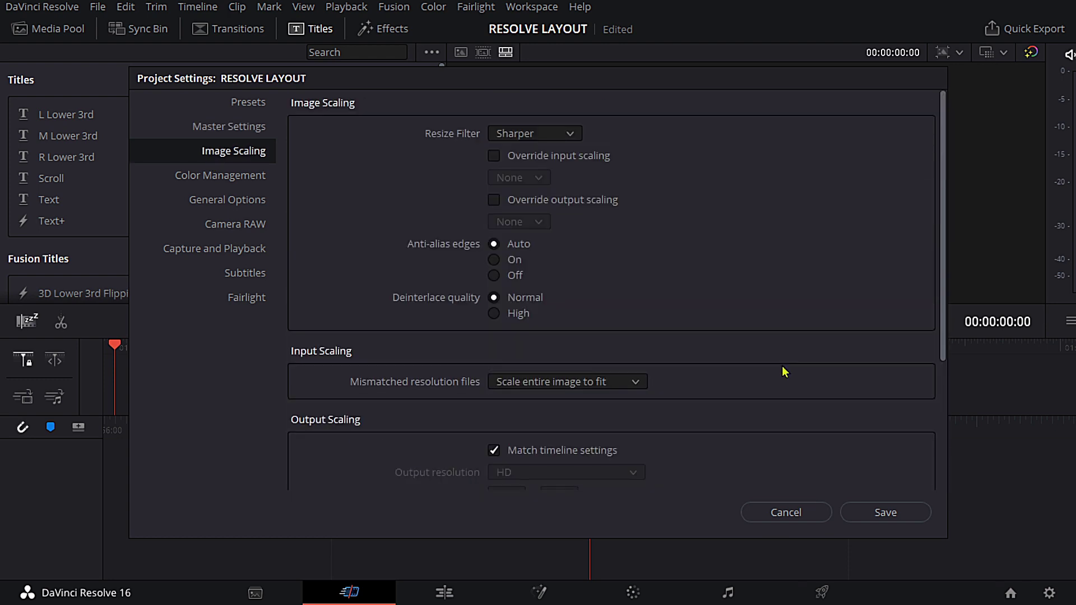
left_click(233, 180)
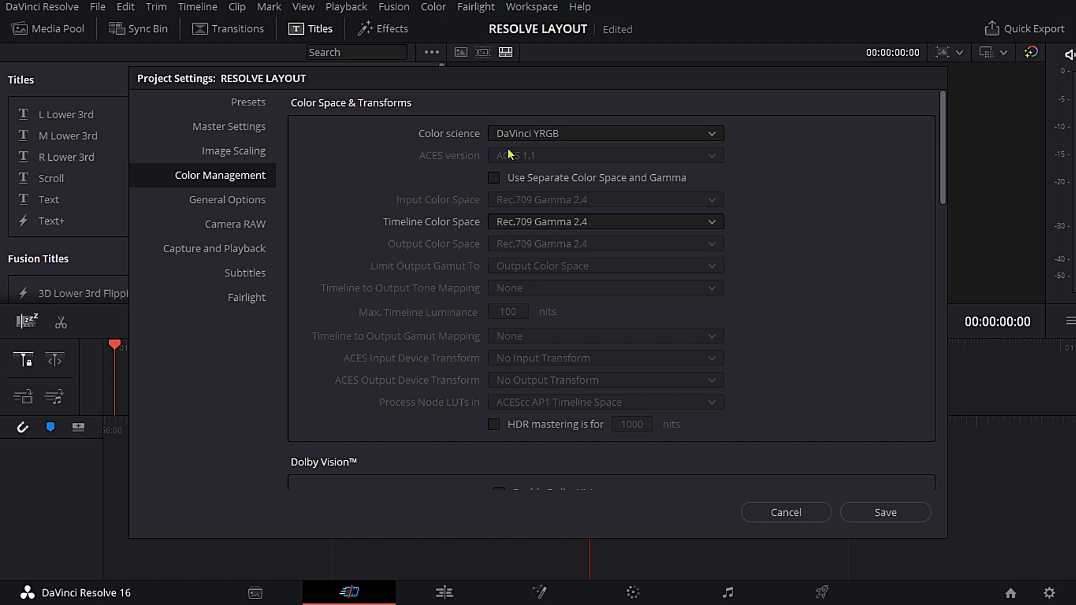
left_click(572, 136)
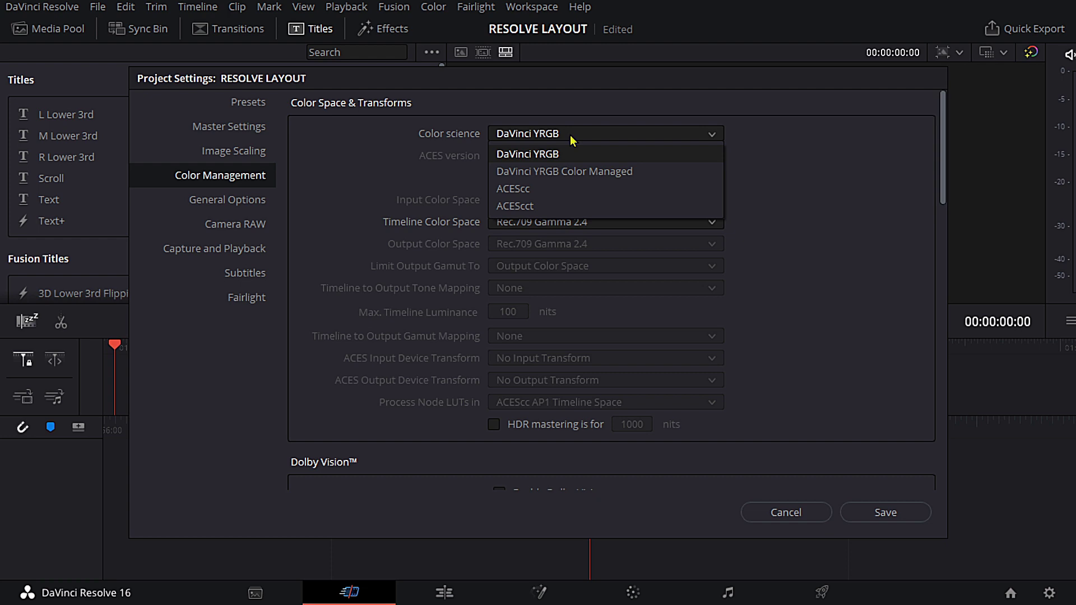
left_click(813, 272)
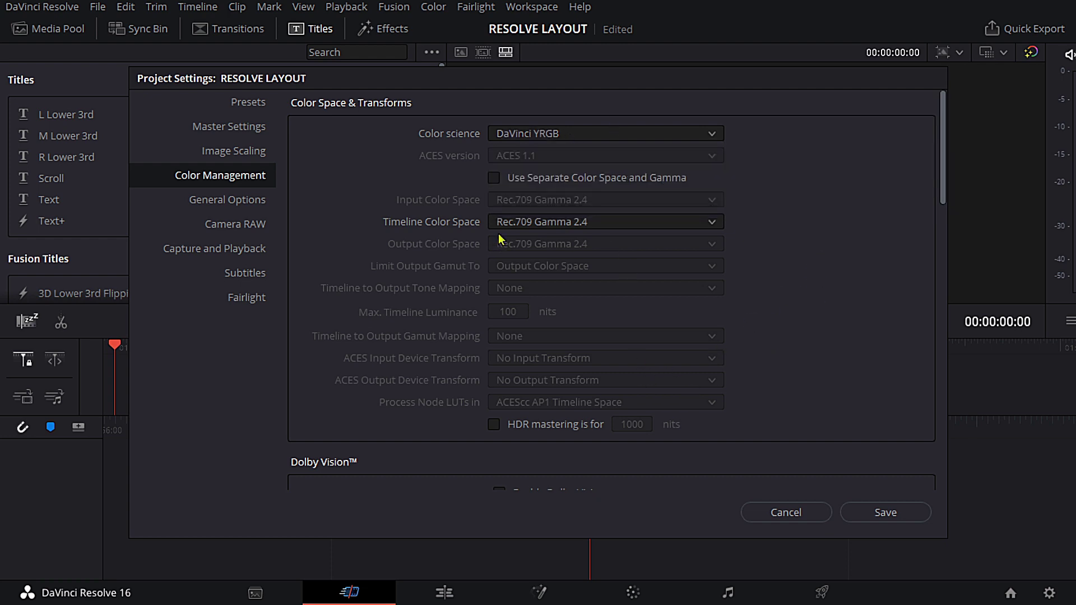
scroll(705, 272, "down", 3)
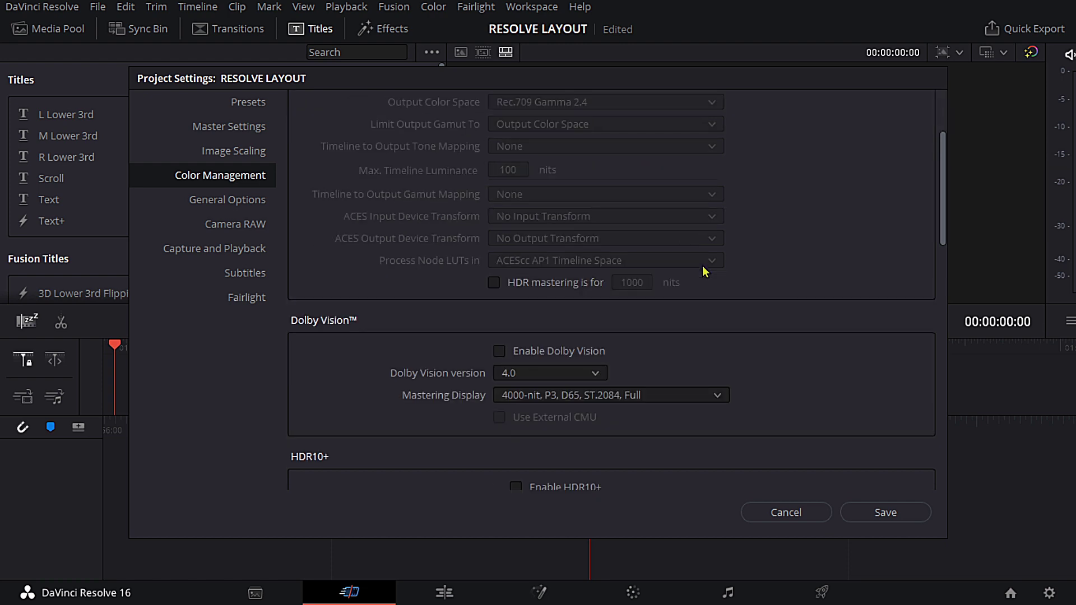
scroll(704, 271, "down", 9)
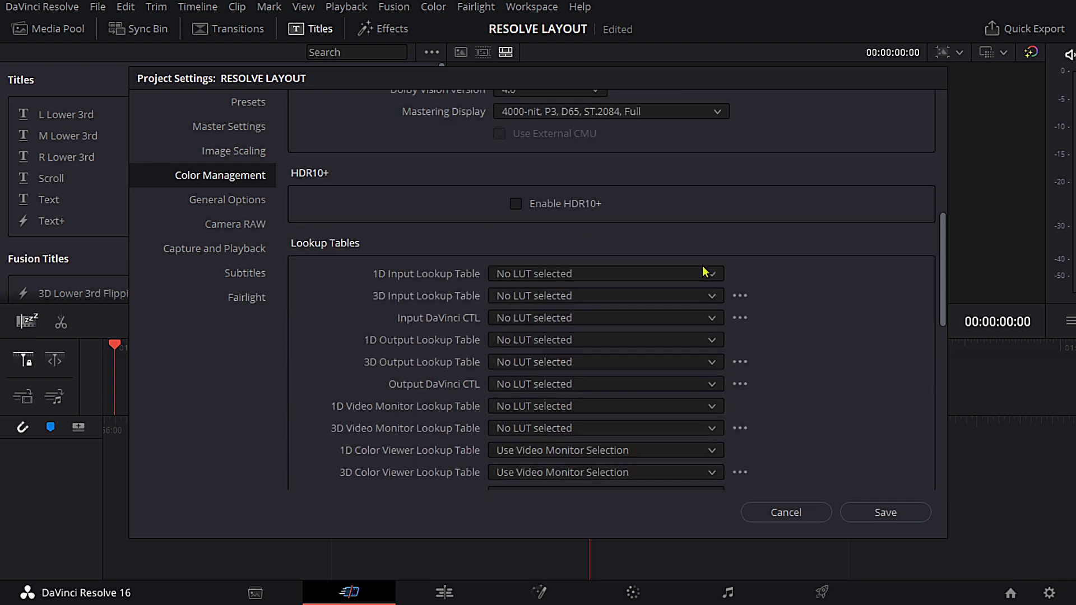
scroll(705, 272, "down", 3)
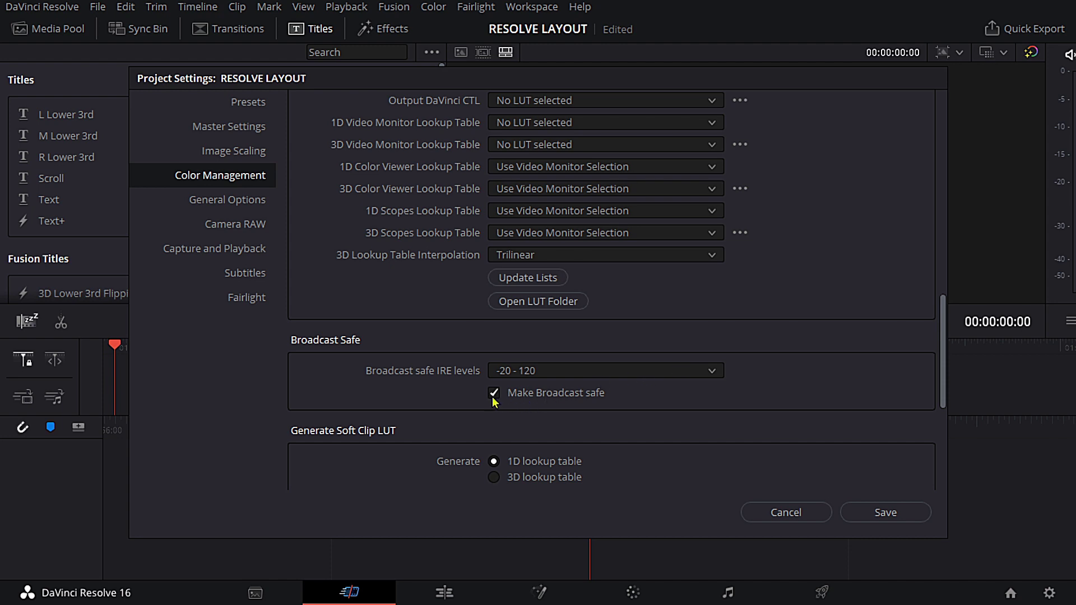
Review the project's general options and its Camera RAW settings, including the available RAW profiles
left_click(231, 206)
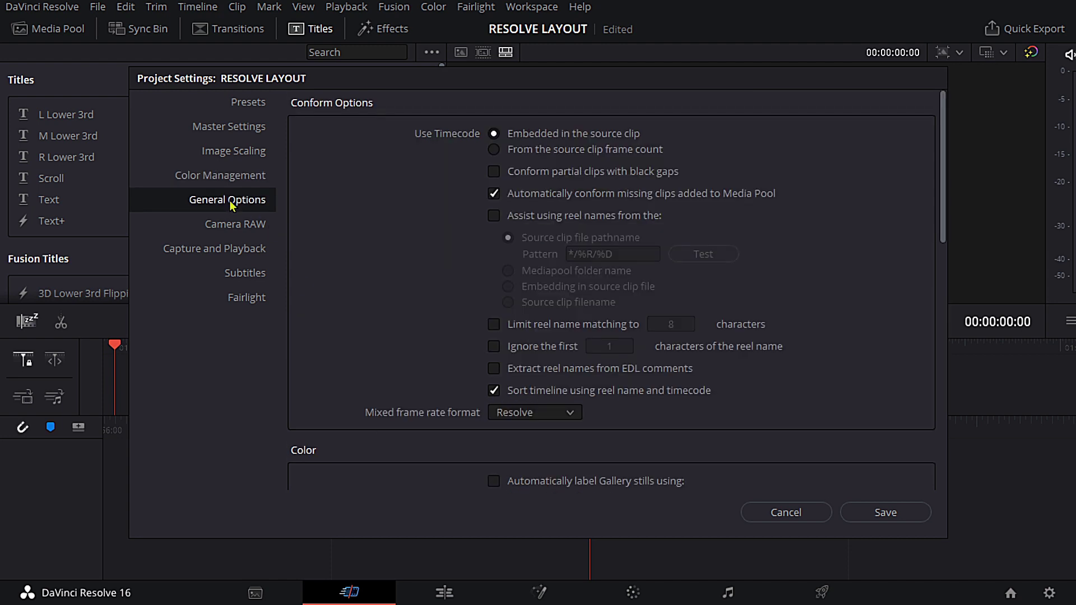
scroll(762, 344, "down", 5)
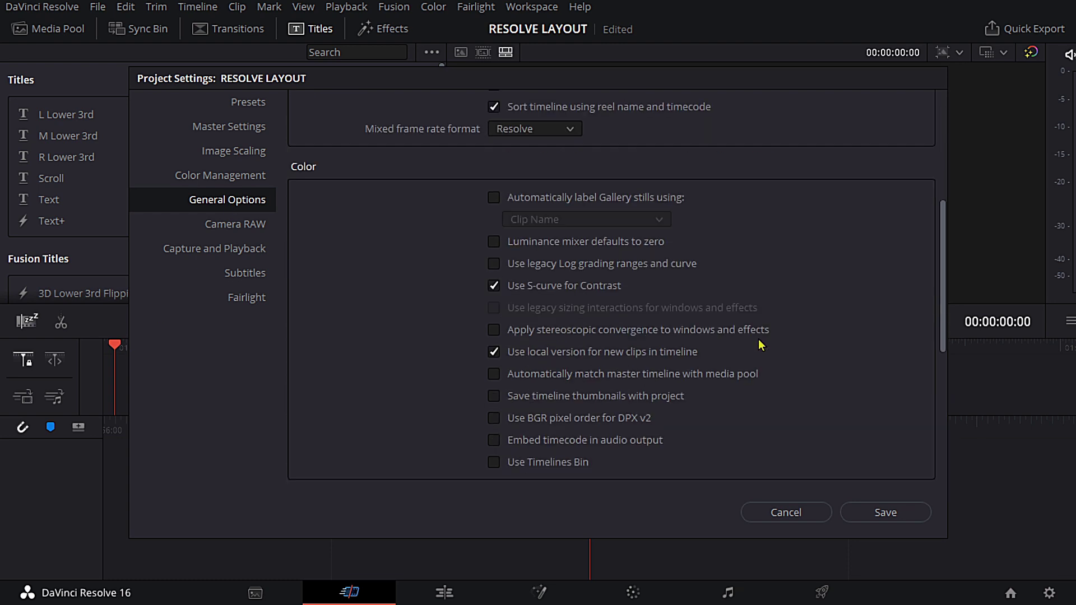
left_click(230, 231)
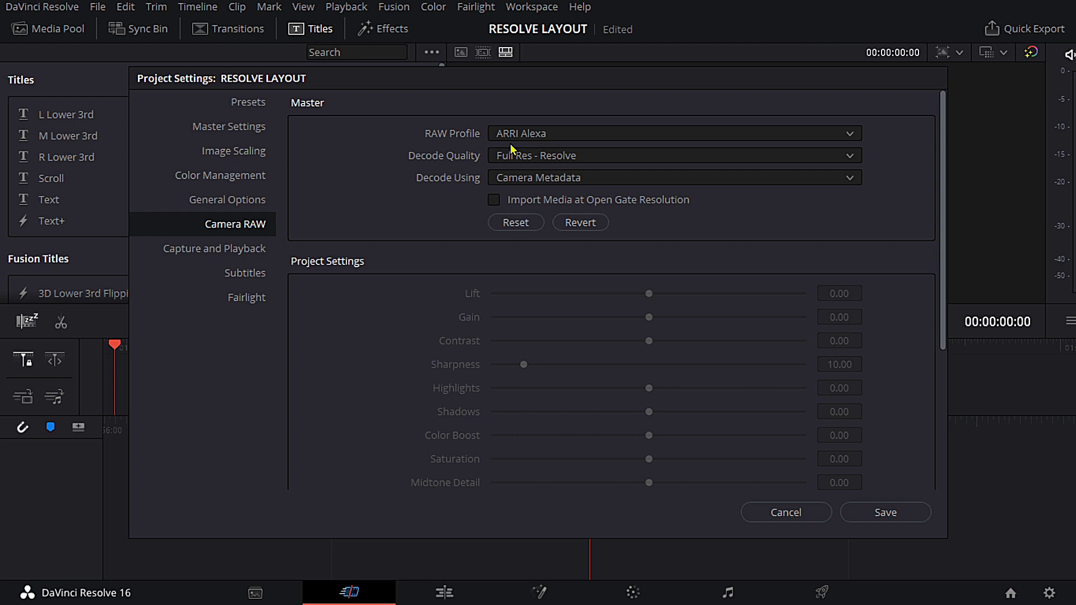
left_click(530, 136)
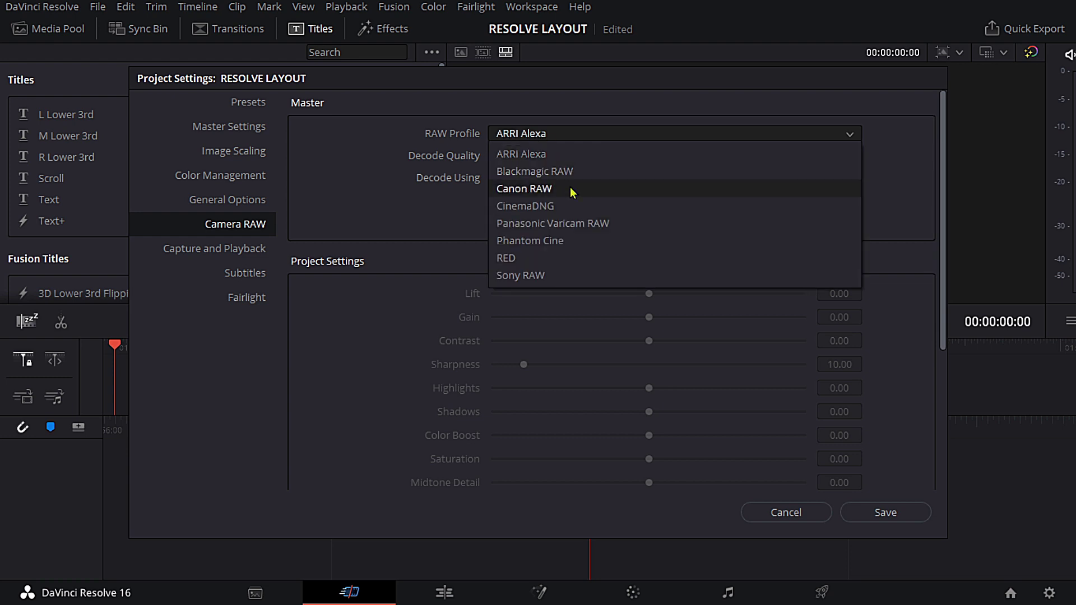
left_click(408, 180)
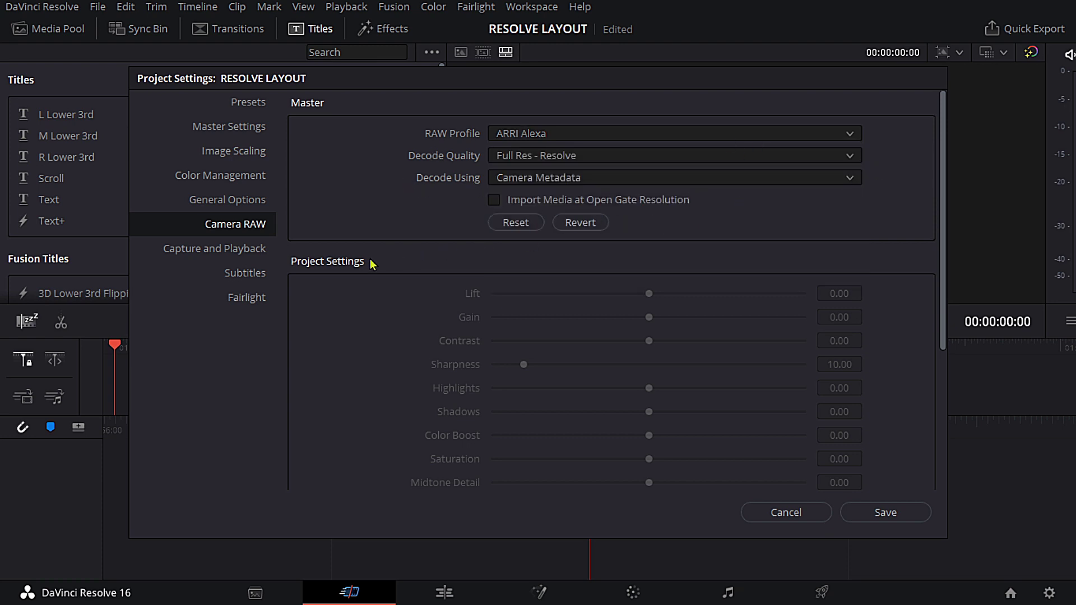
Set the deck's video capture and playback format to HD 1080PsF 25, check the subtitle and Fairlight settings, and save the project settings
left_click(186, 255)
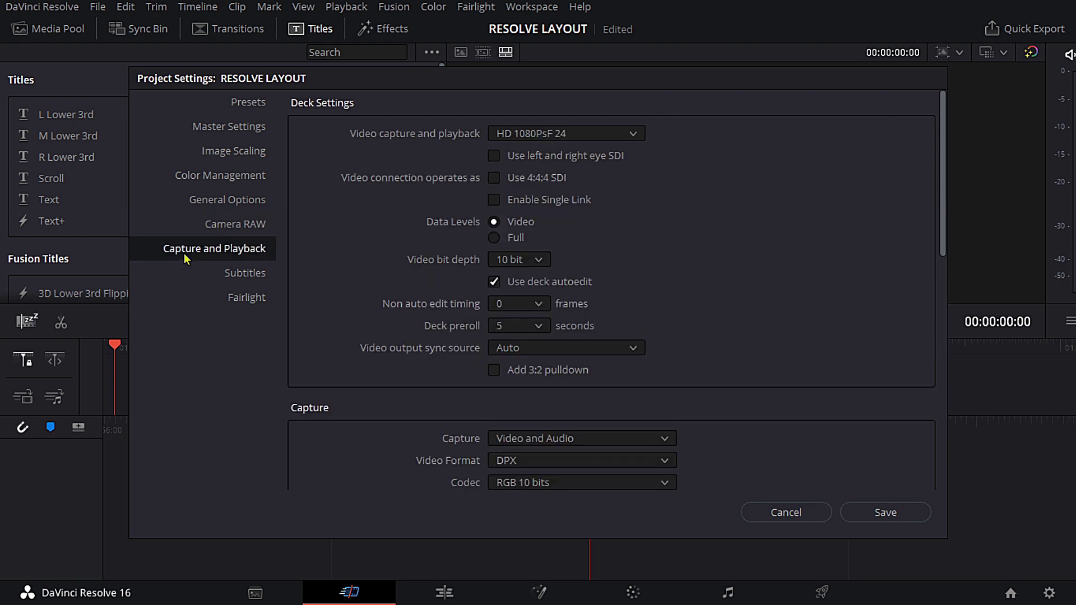
left_click(570, 139)
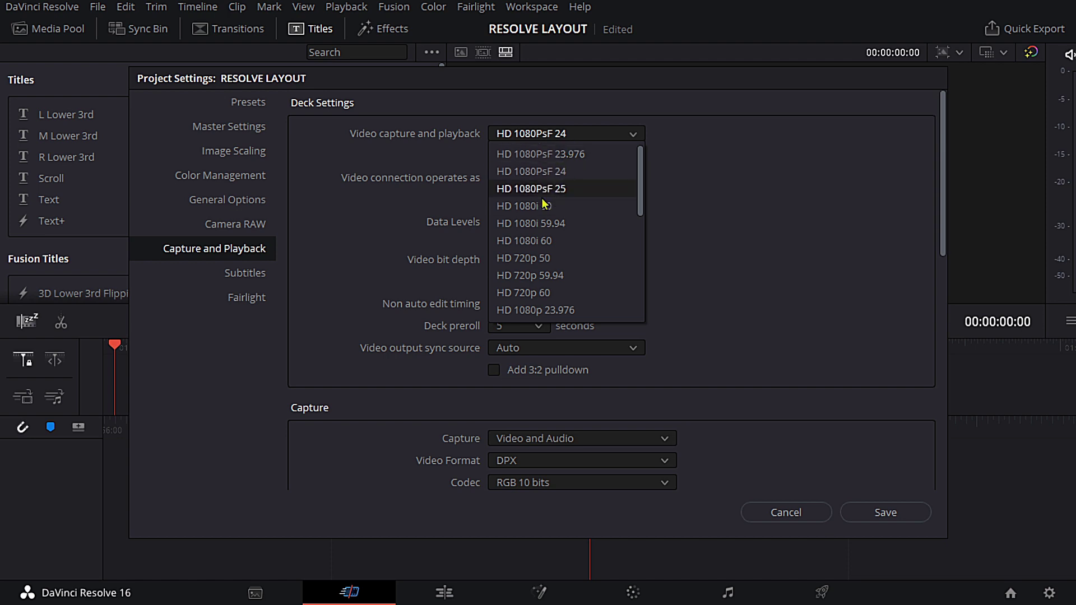
left_click(562, 188)
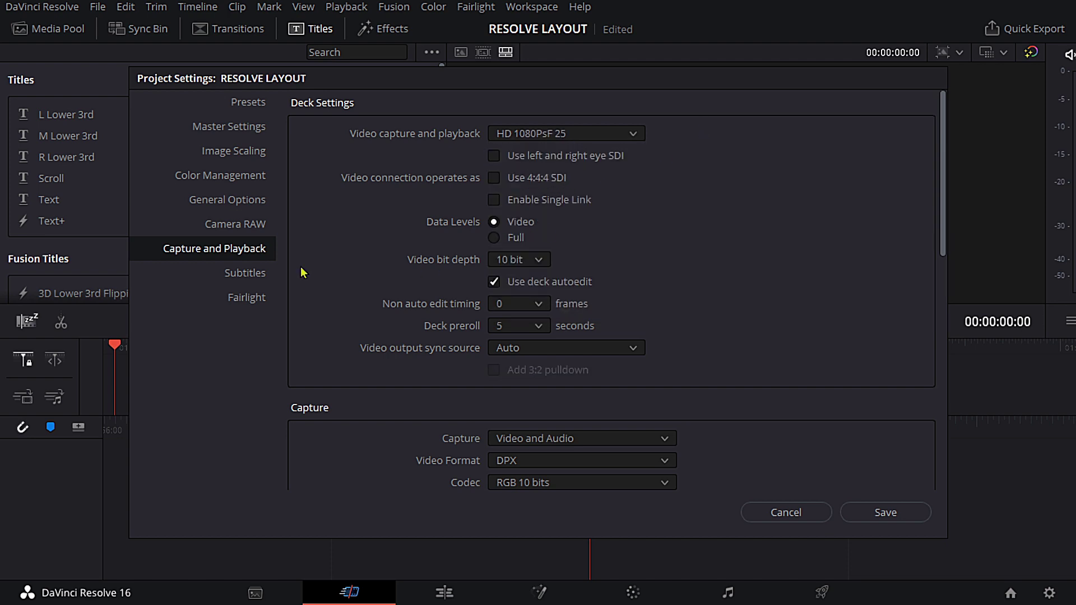
left_click(244, 277)
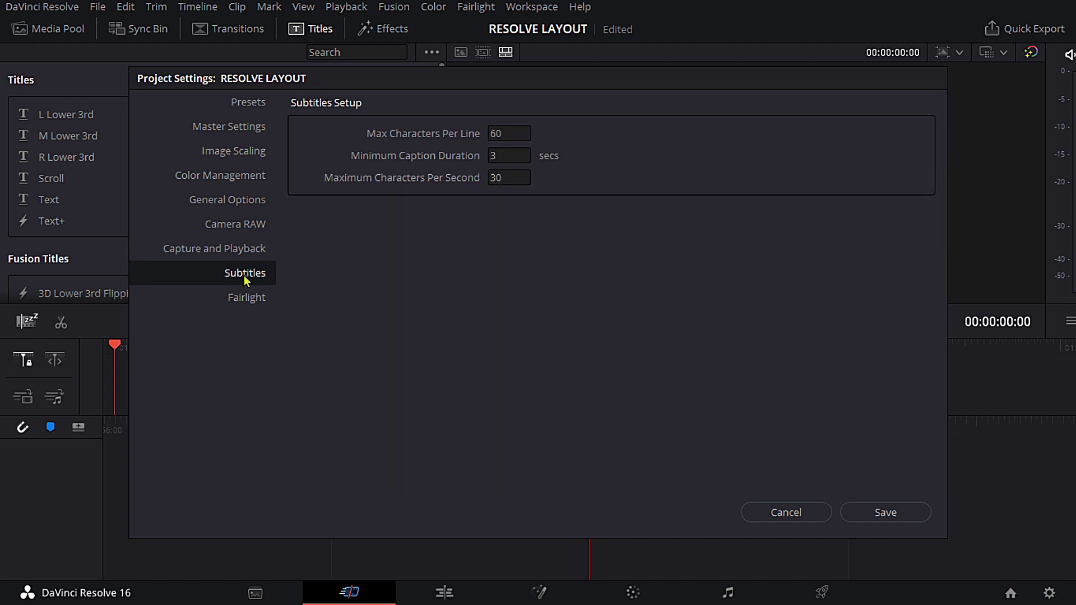
left_click(246, 302)
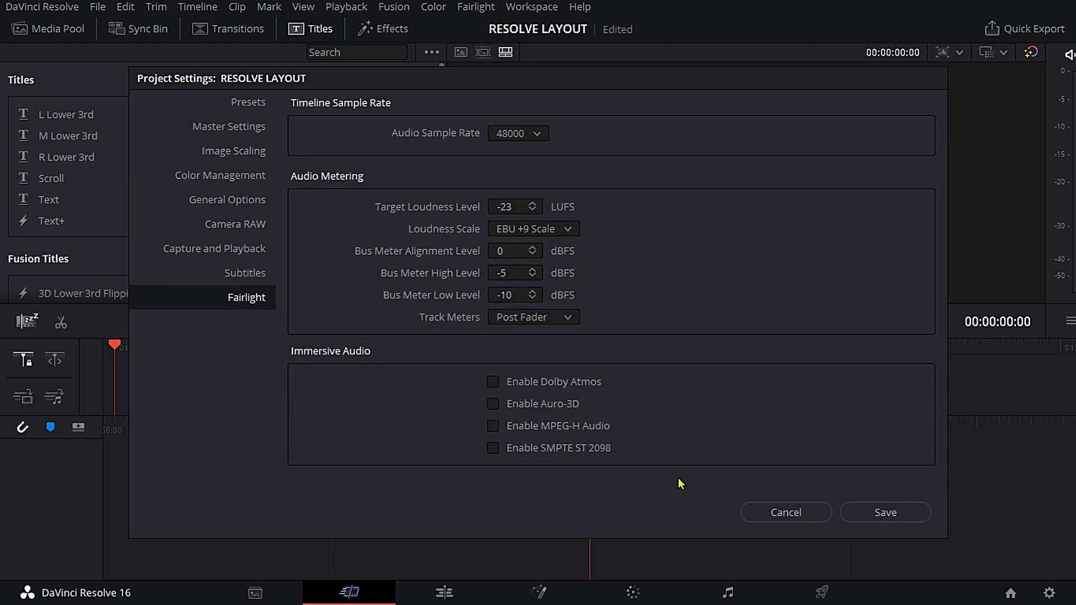
left_click(886, 512)
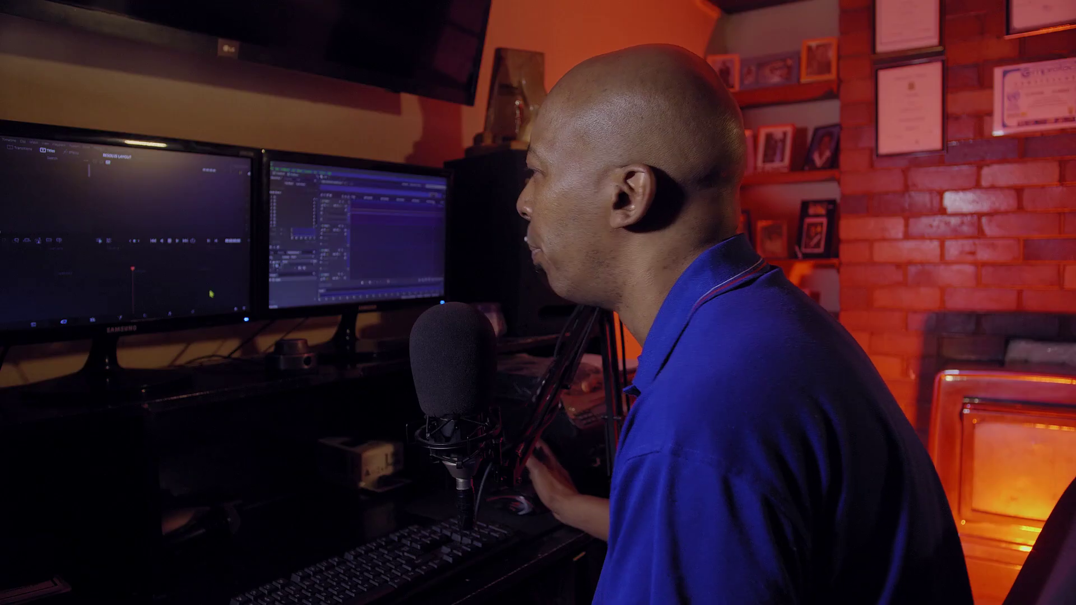
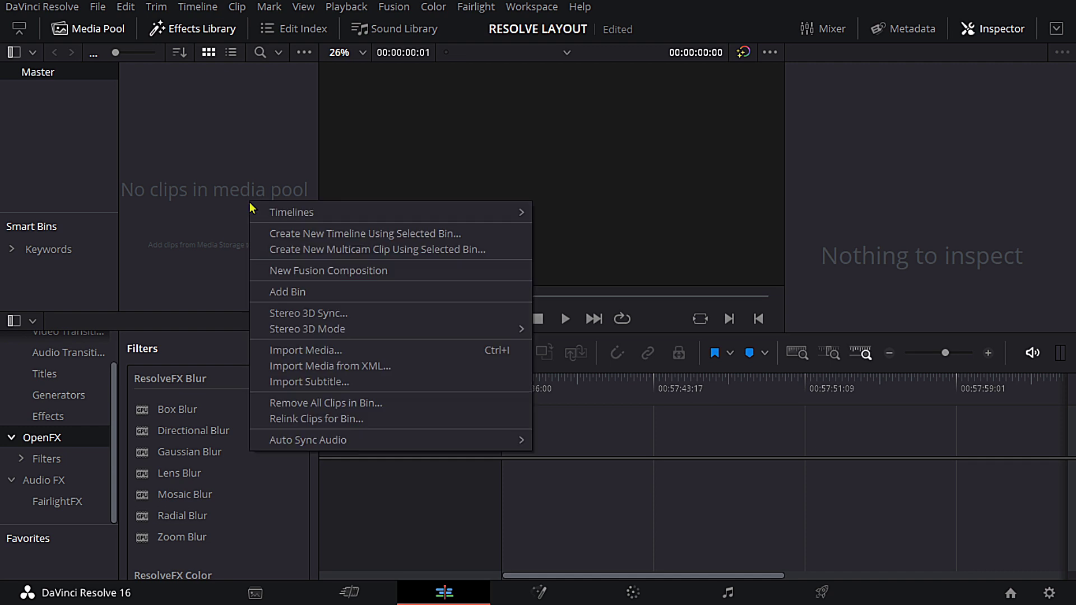
Import the clip BIZZY B SA - LETS PLAY HOUSE.mov from the Videos folder into the media pool
left_click(318, 356)
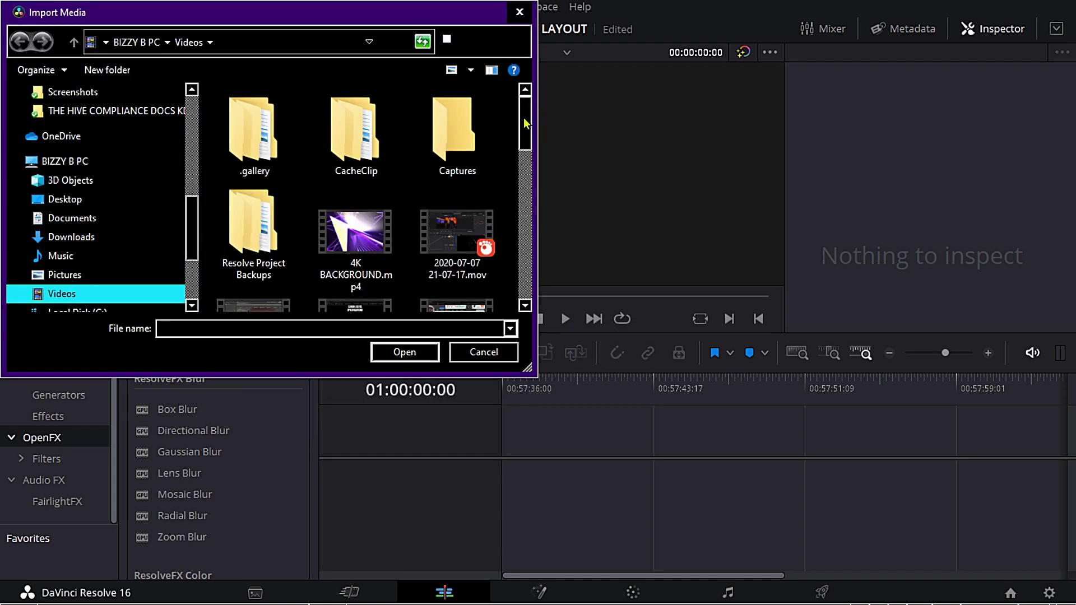
left_click(519, 11)
right_click(228, 205)
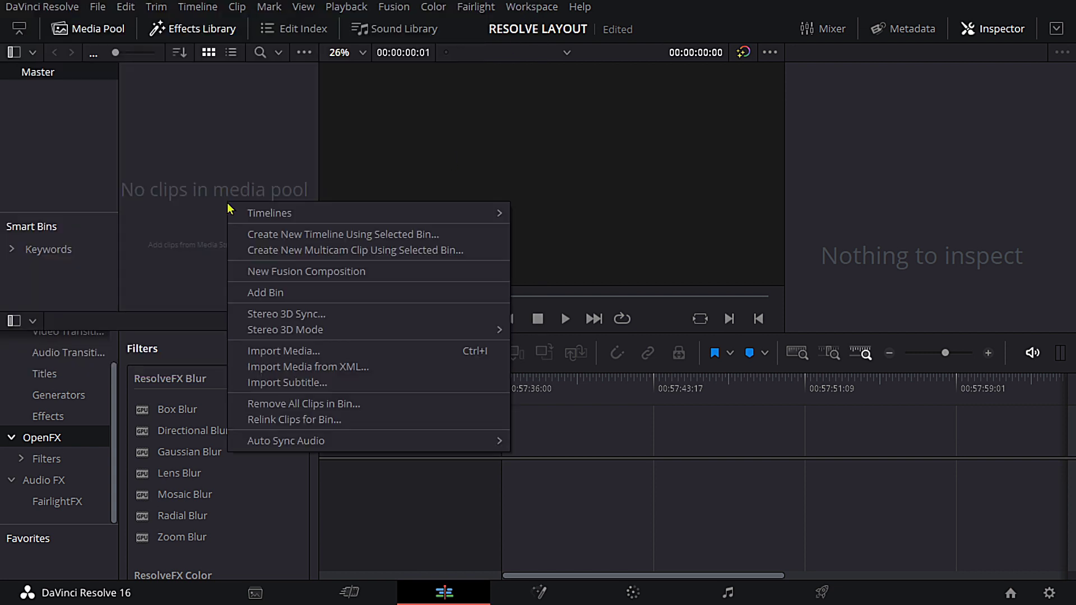
left_click(283, 352)
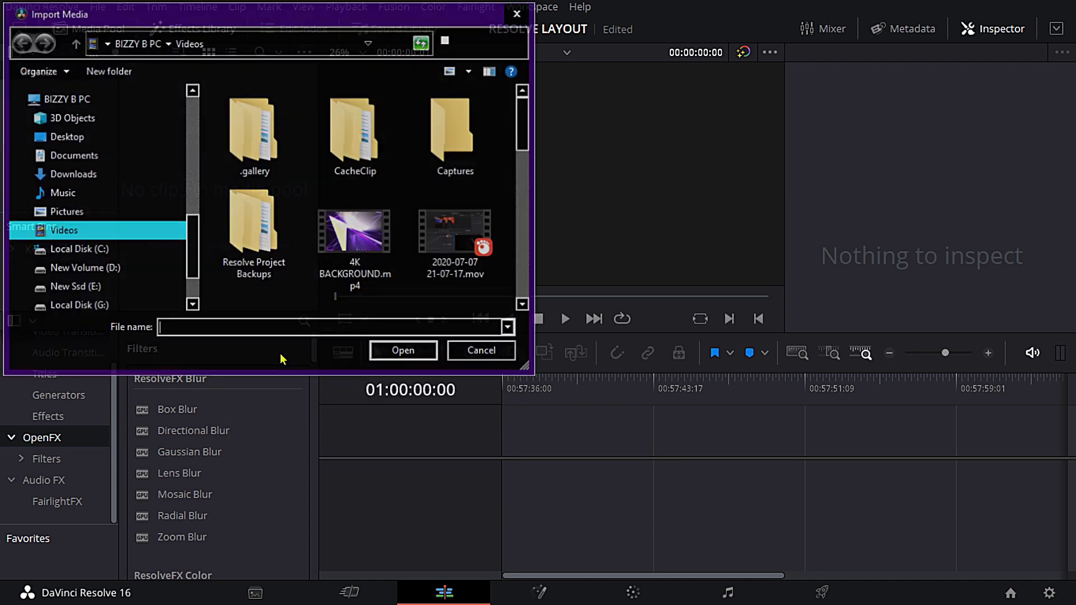
scroll(370, 233, "down", 3)
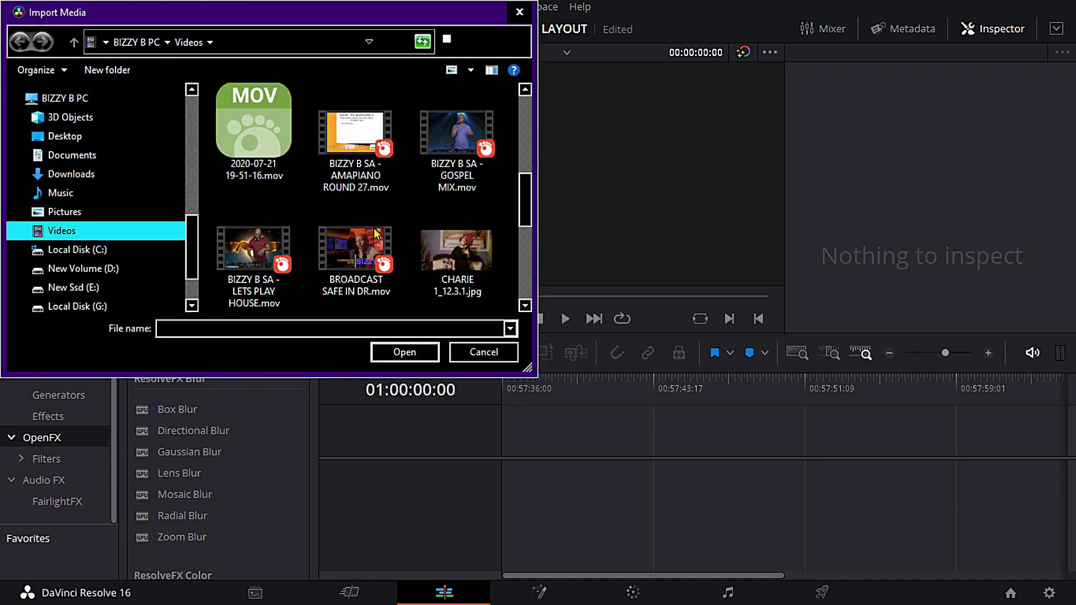
left_click(244, 269)
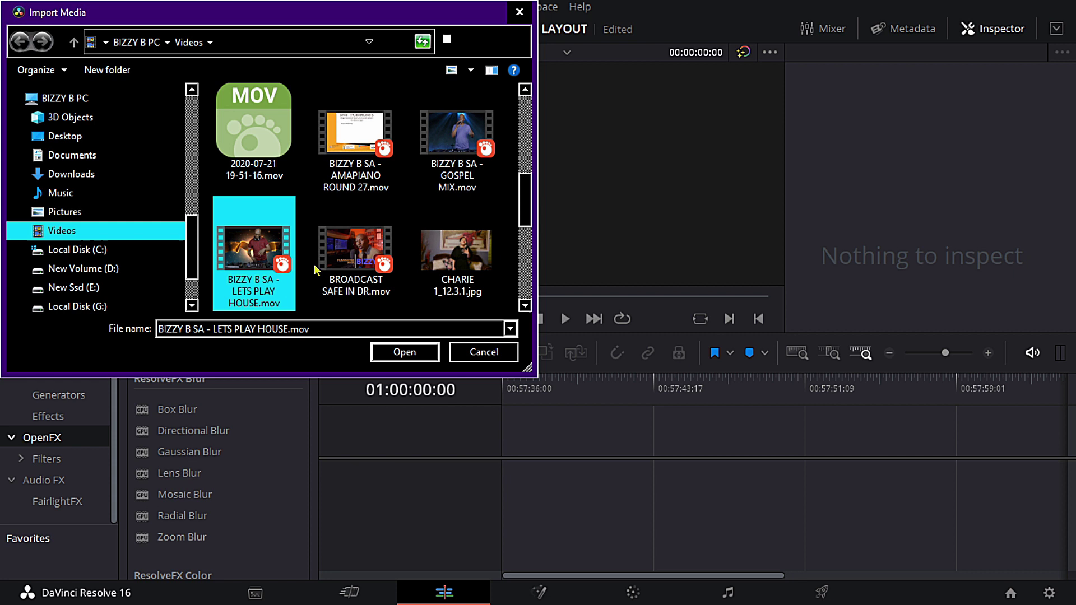
left_click(402, 354)
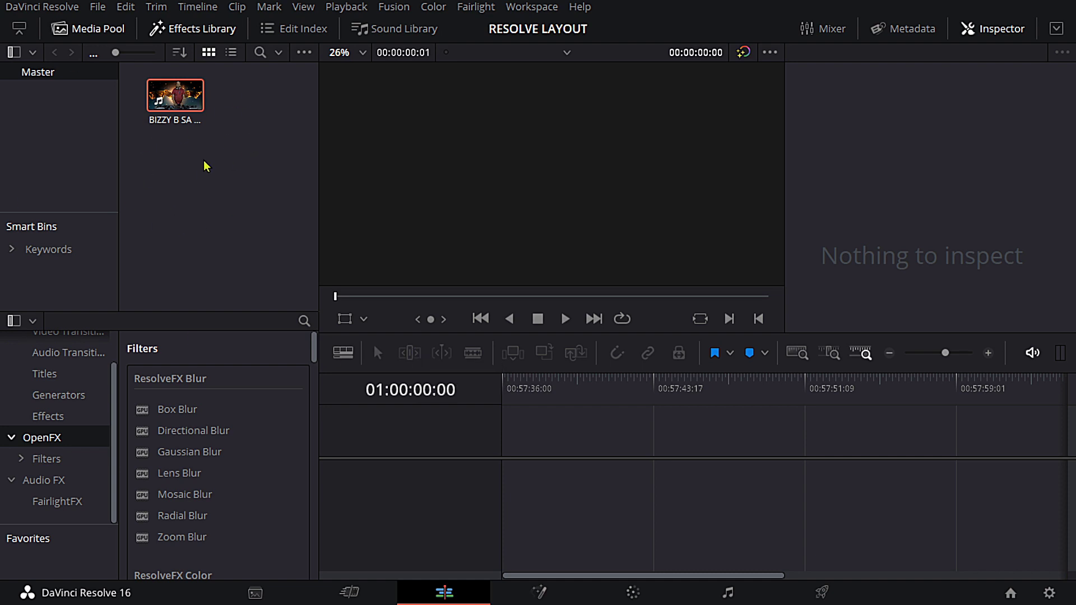
Open the imported clip in the source viewer and mark a range from 01:10:14:17 to 01:21:24:17
double_click(173, 106)
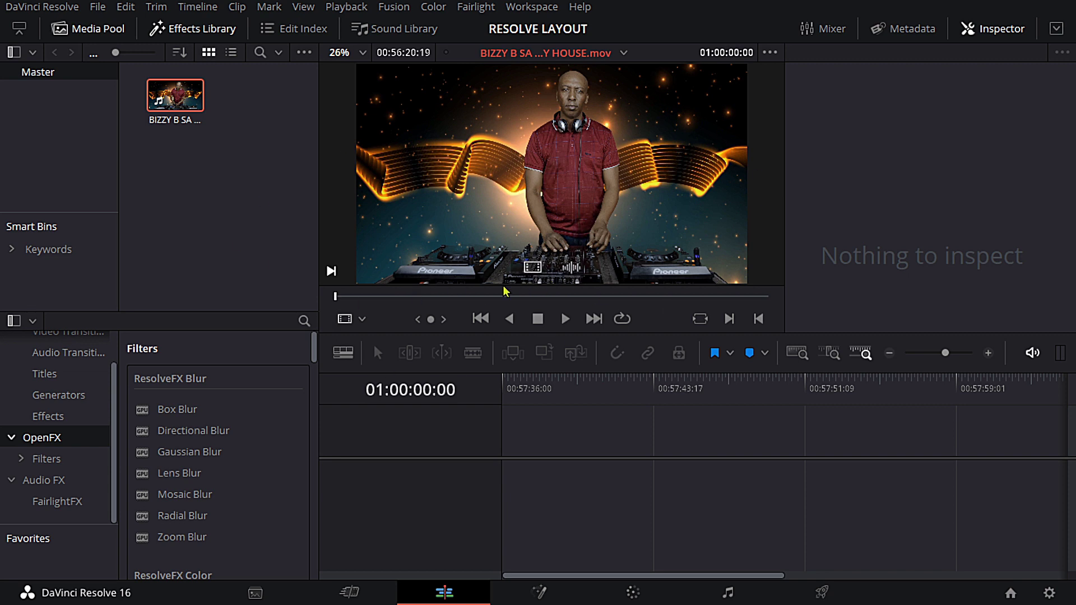
left_click_drag(361, 296, 416, 296)
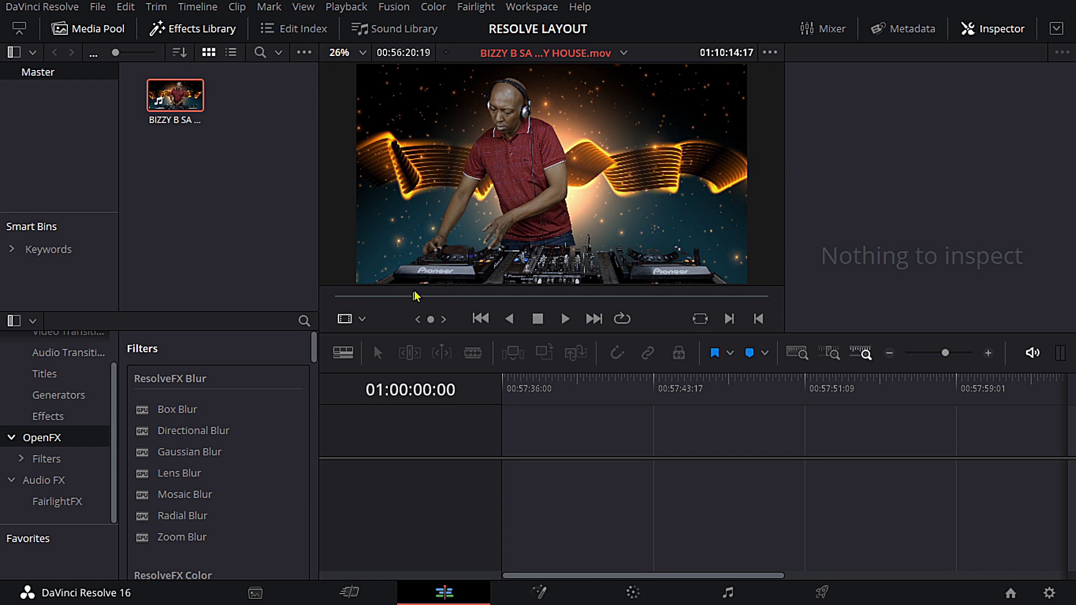
key("i")
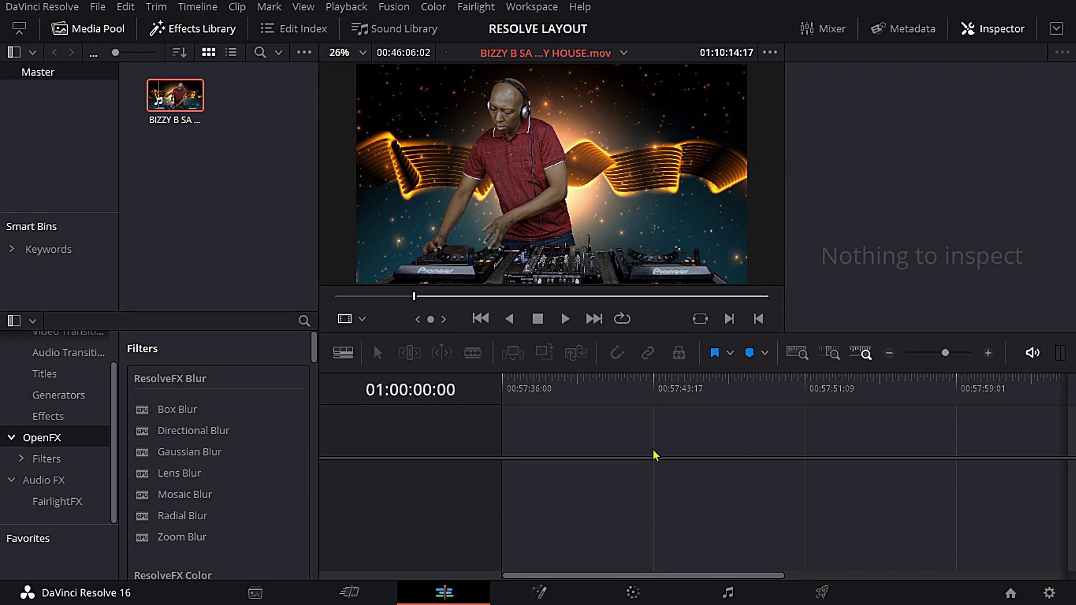
left_click_drag(414, 296, 500, 296)
key("o")
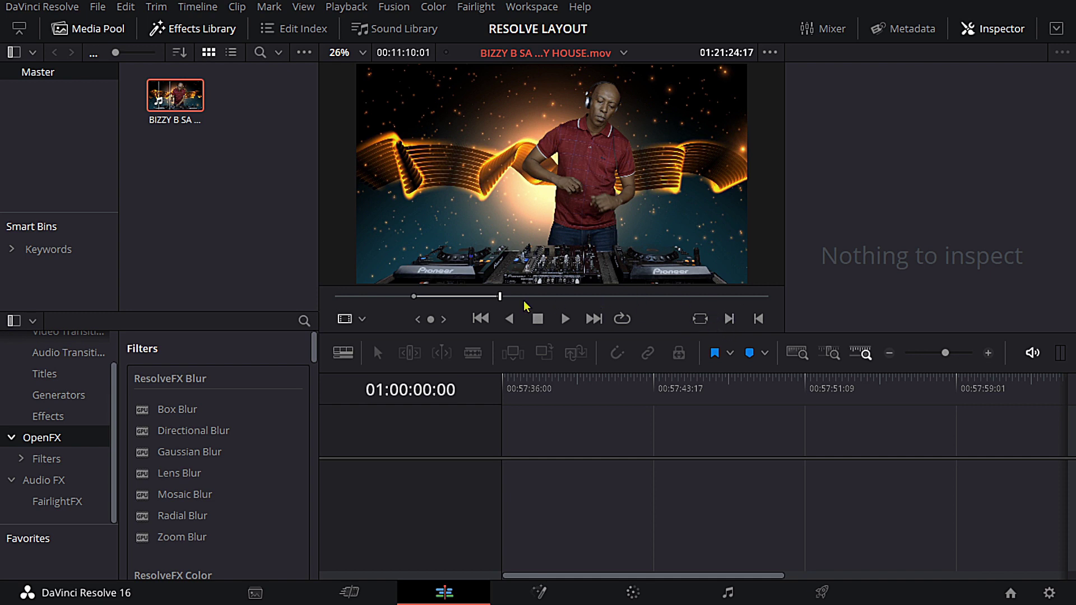
Mark a new range in the source clip, with the in point at 01:27:27:08 and the out point at 01:41:17:04
left_click(547, 297)
key("i")
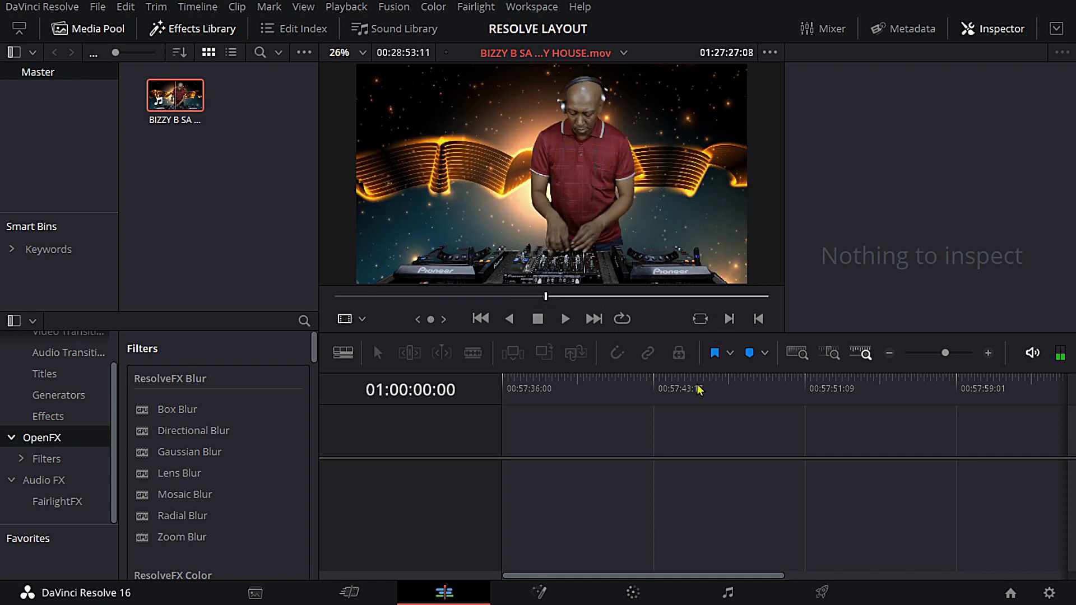
left_click(651, 297)
left_click(759, 319)
Place only the video of the marked range on track V1 at the start of a new timeline
mouse_move(541, 271)
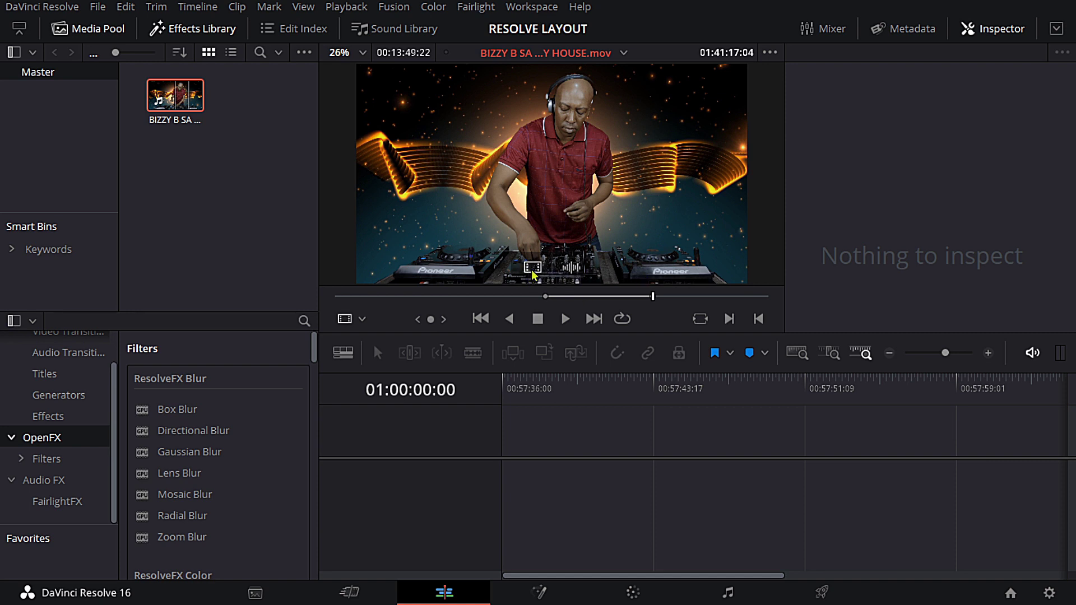
left_click_drag(533, 273, 570, 483)
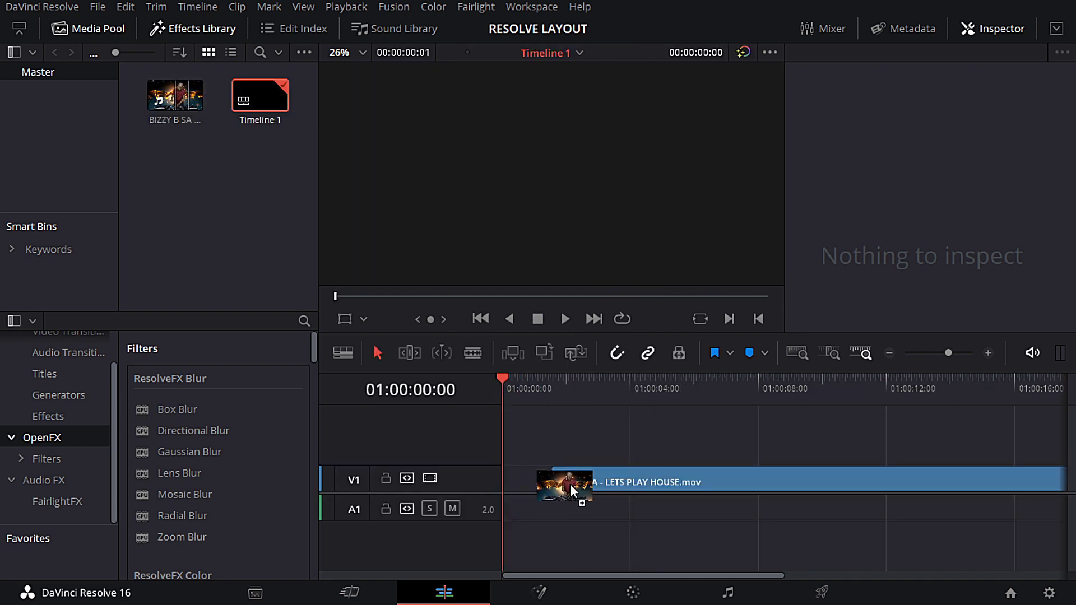
left_click_drag(692, 486, 629, 483)
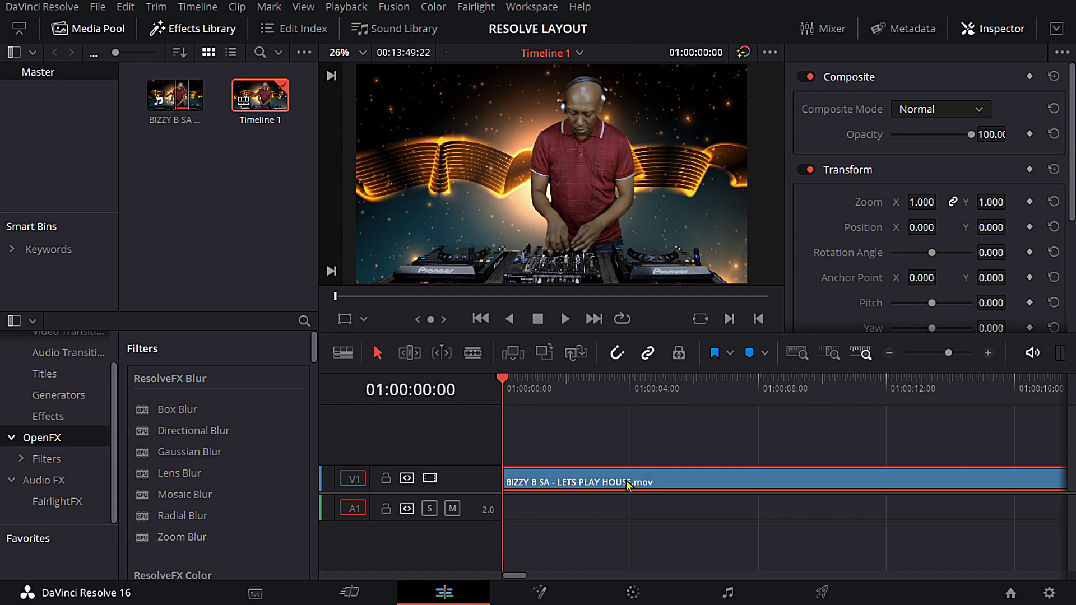
Try moving the clip to position X 340, Y -83 and rotating it to about -110.5 degrees, resetting each adjustment
left_click_drag(913, 202, 1009, 227)
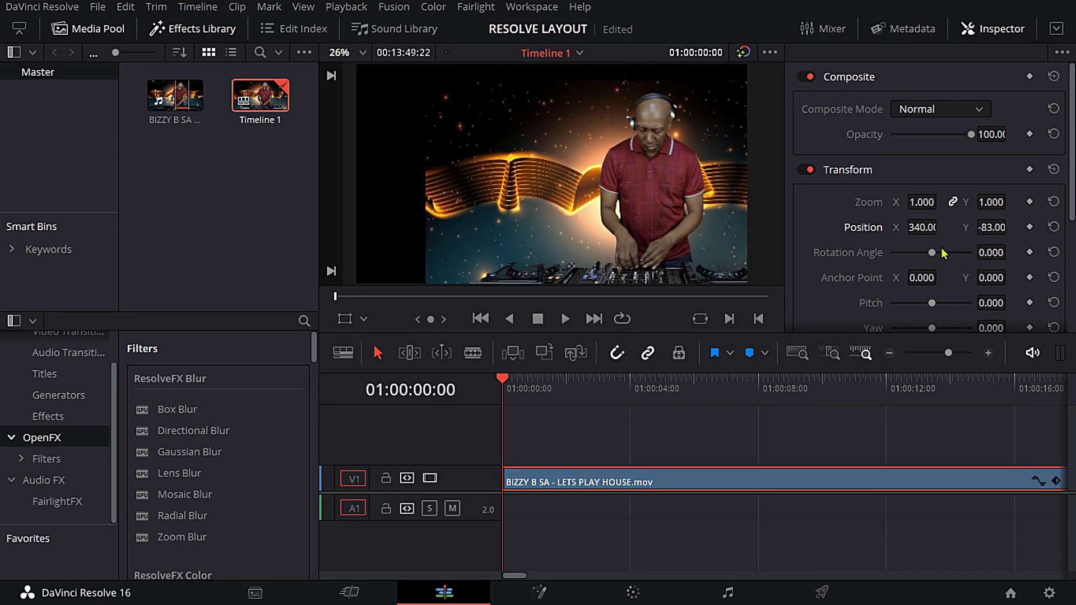
left_click(1054, 227)
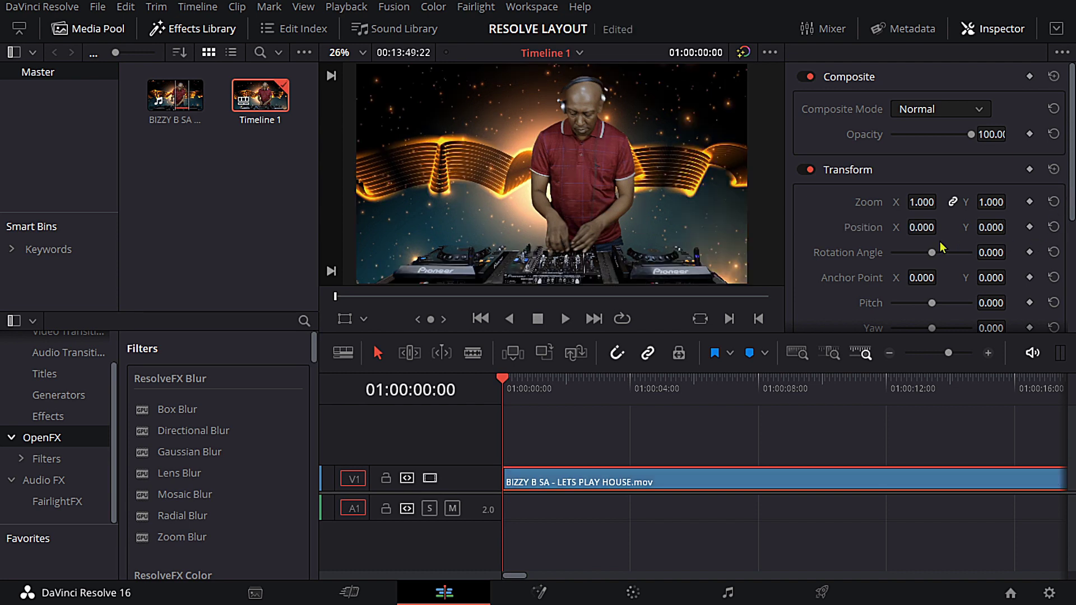
left_click_drag(933, 259, 922, 259)
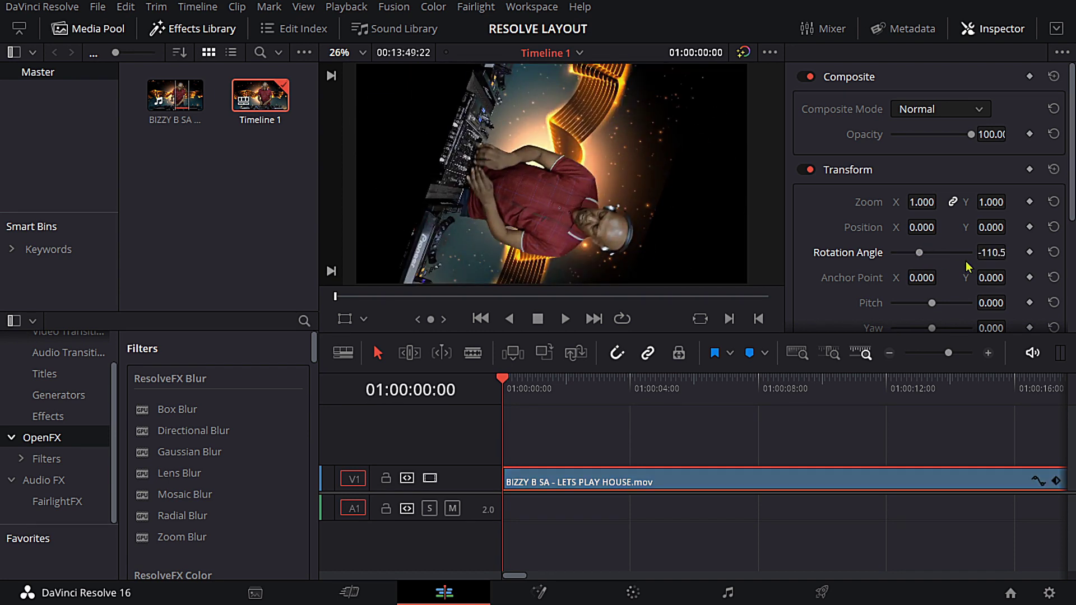
left_click(1054, 253)
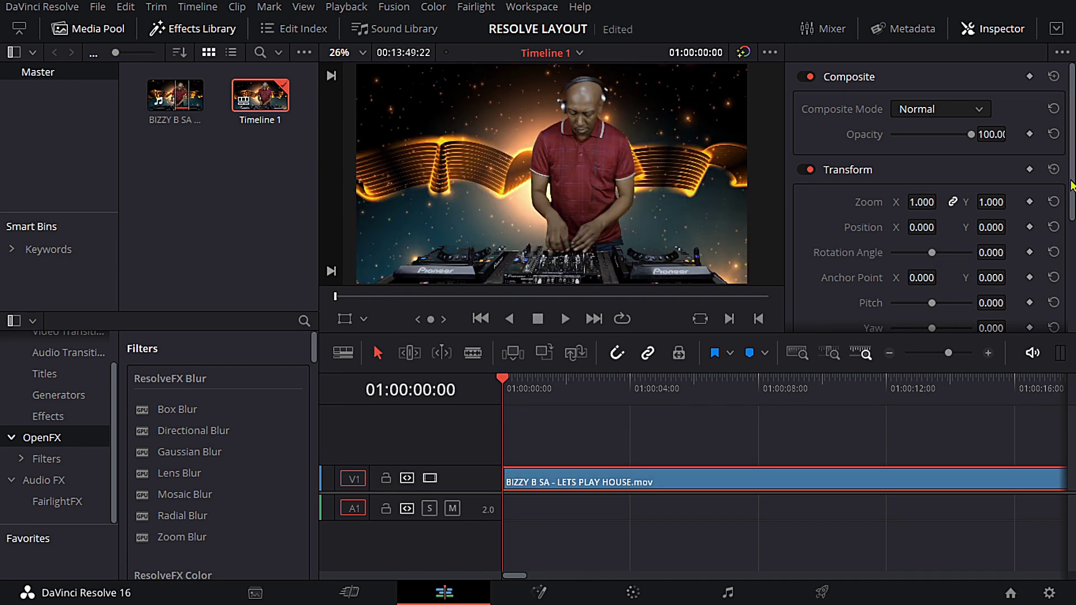
Try adjusting the clip's pitch and yaw, and reset both to their defaults
scroll(1072, 185, "down", 5)
left_click_drag(931, 177, 922, 223)
left_click(1029, 177)
left_click(1054, 177)
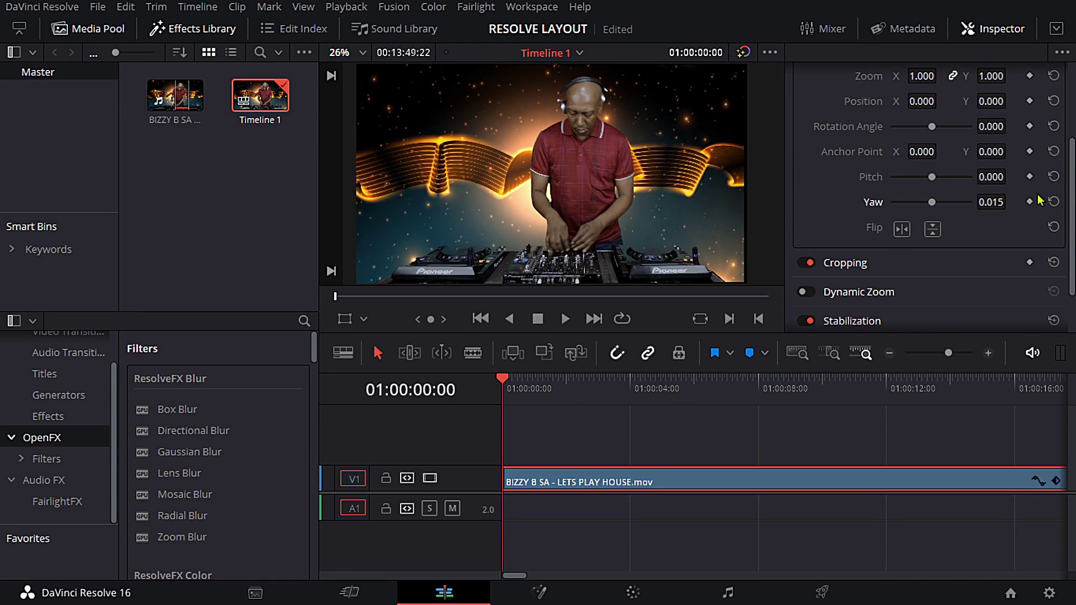
left_click(1053, 201)
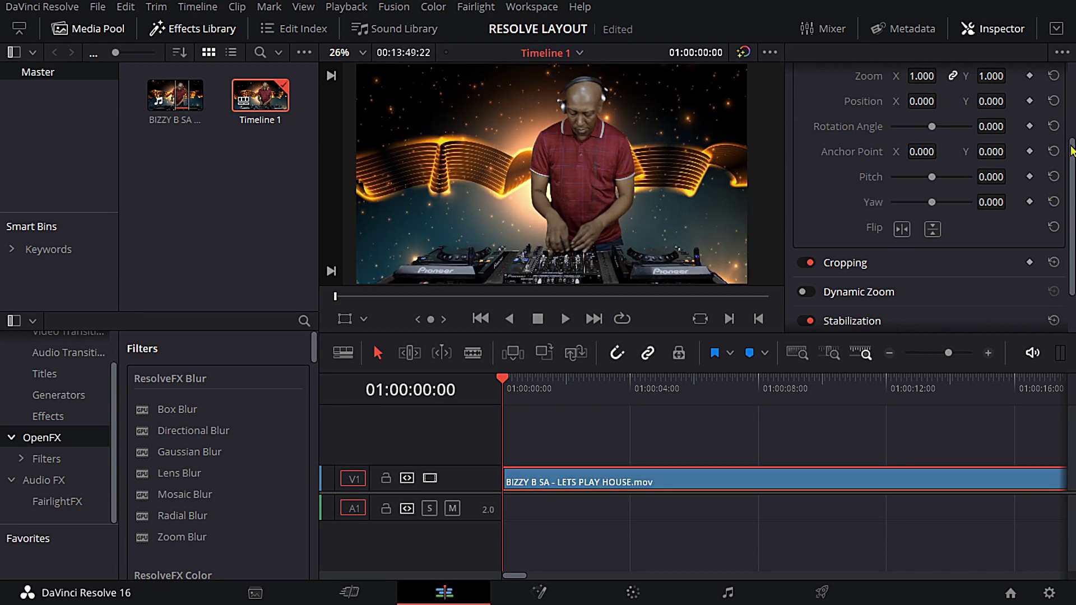
Enlarge the viewer and inspector area vertically and expand the clip's Cropping settings
left_click_drag(1071, 150, 1071, 169)
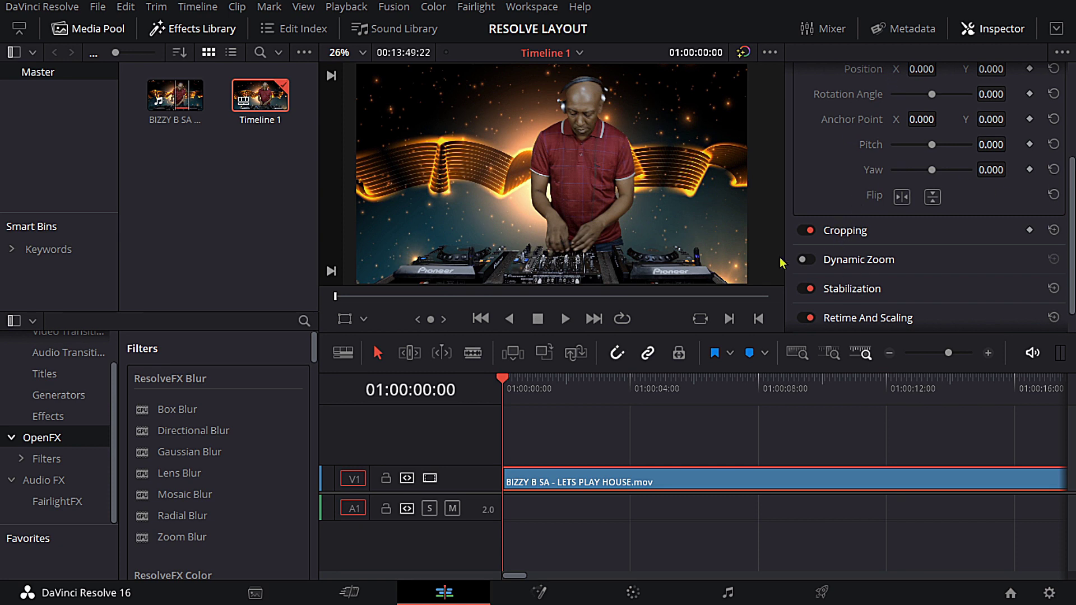
left_click_drag(644, 335, 638, 436)
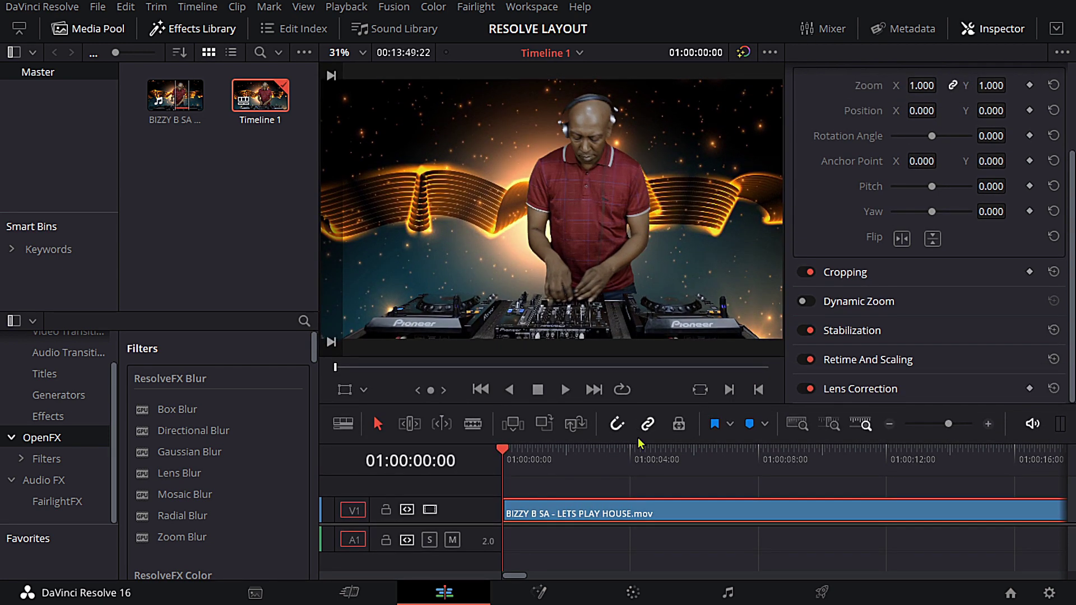
left_click(843, 275)
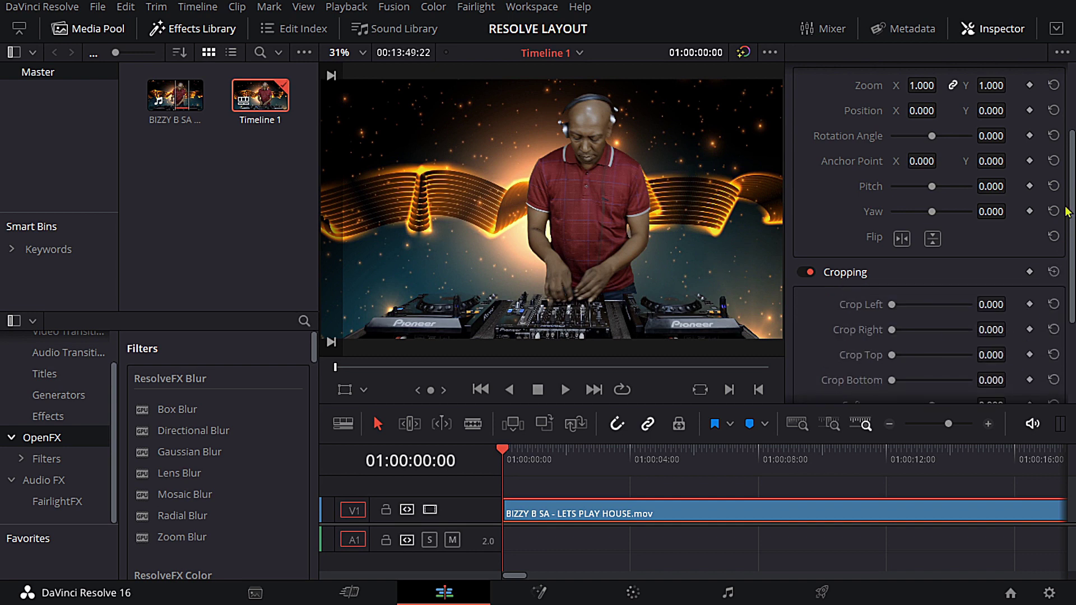
left_click_drag(1071, 197, 1072, 245)
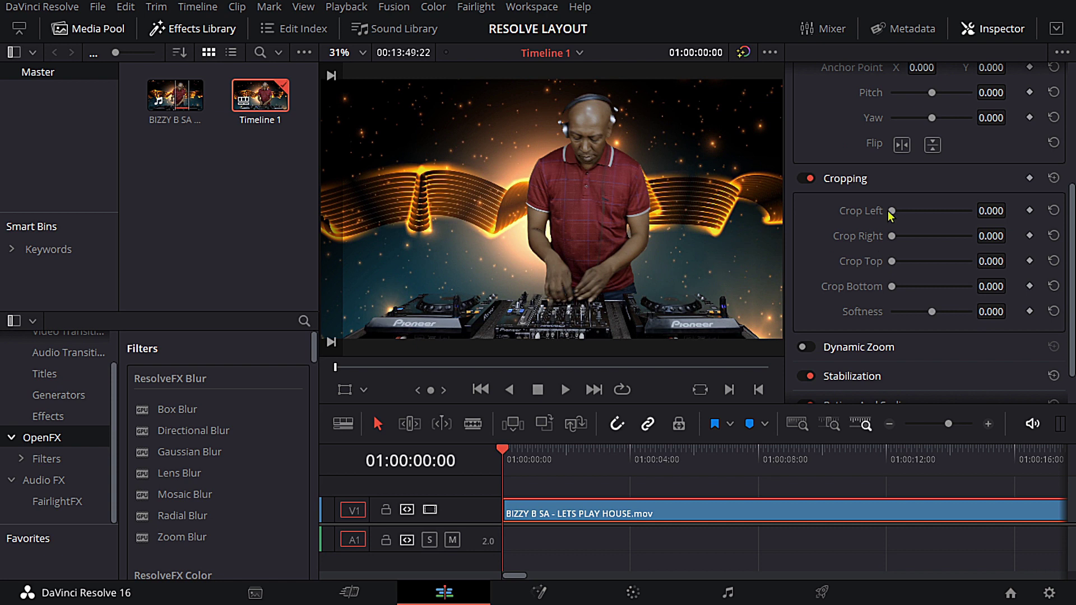
Try cropping the clip from its left, right, top and bottom edges, resetting each crop value
left_click_drag(889, 212, 932, 235)
left_click(1054, 210)
double_click(866, 238)
left_click_drag(895, 267, 955, 288)
double_click(861, 261)
double_click(836, 289)
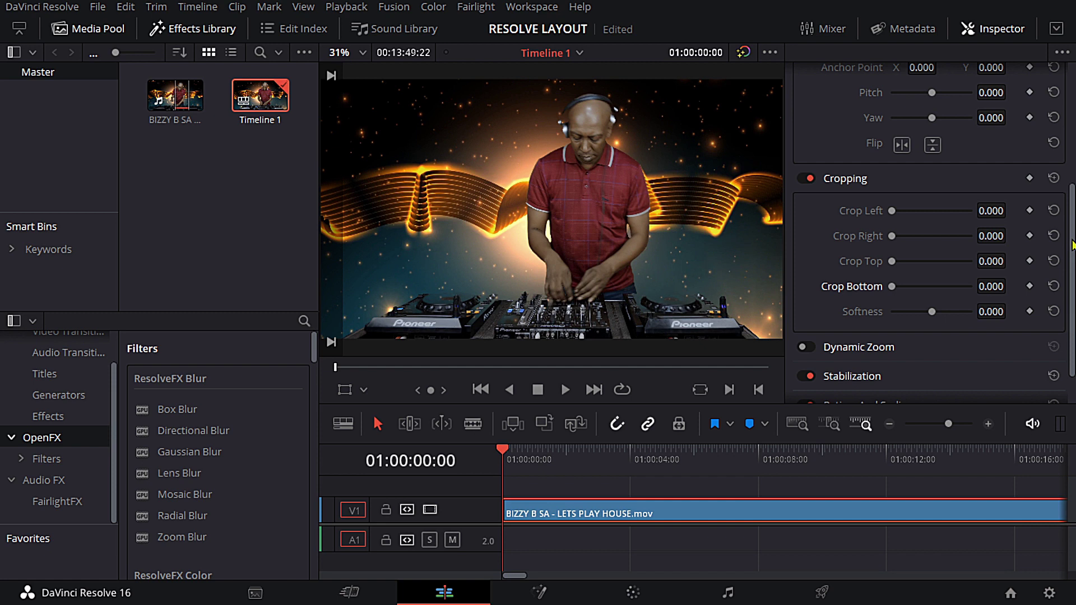
Try Dynamic Zoom with Linear ease on the timeline clip, and turn it off again
left_click_drag(1072, 245, 1072, 301)
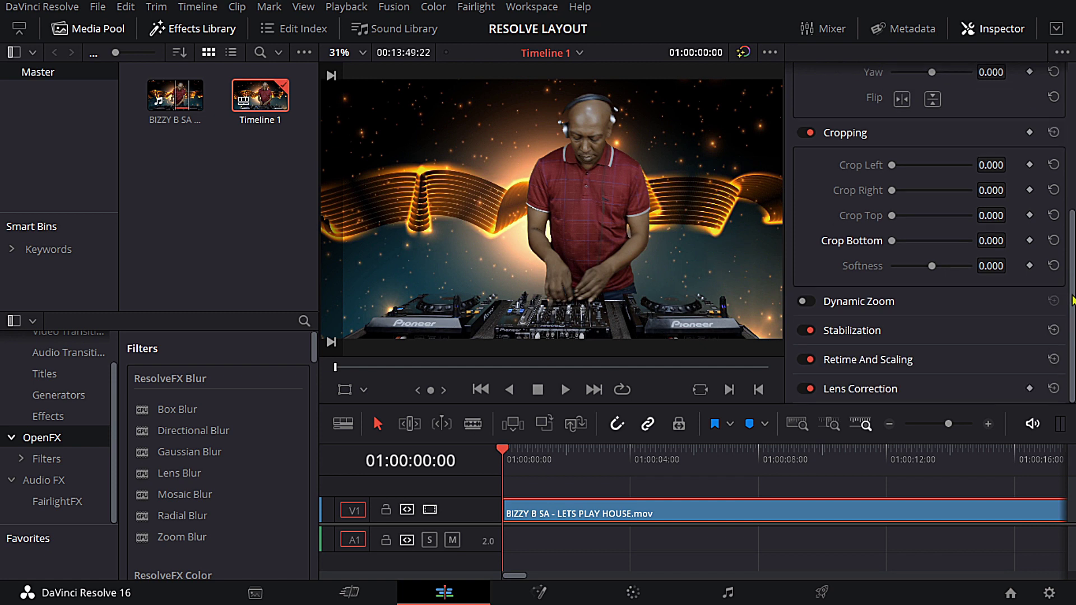
left_click(866, 310)
scroll(1072, 296, "down", 3)
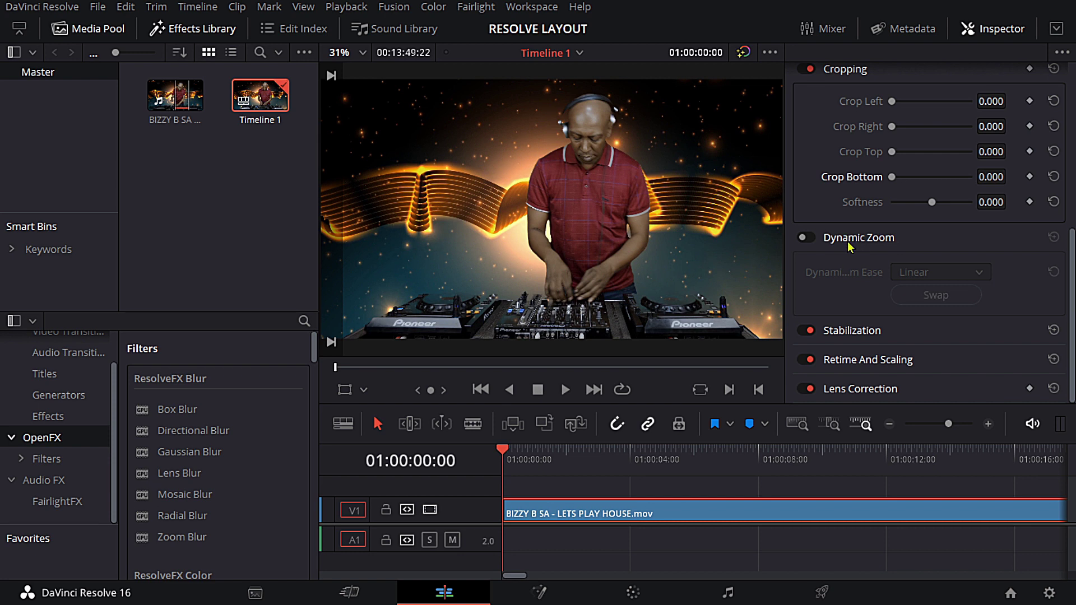
left_click(805, 238)
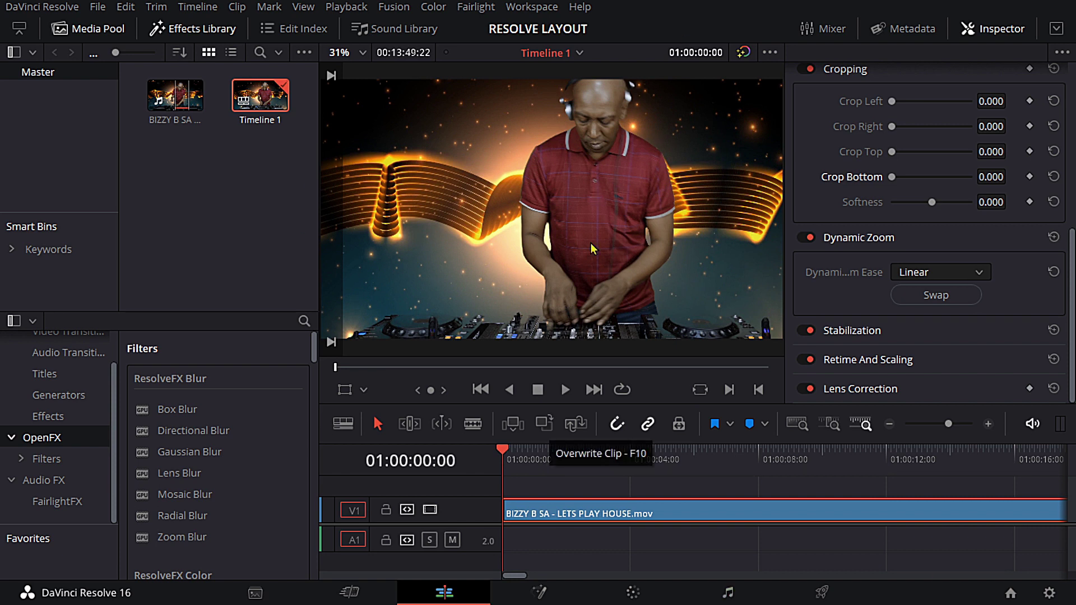
left_click(804, 238)
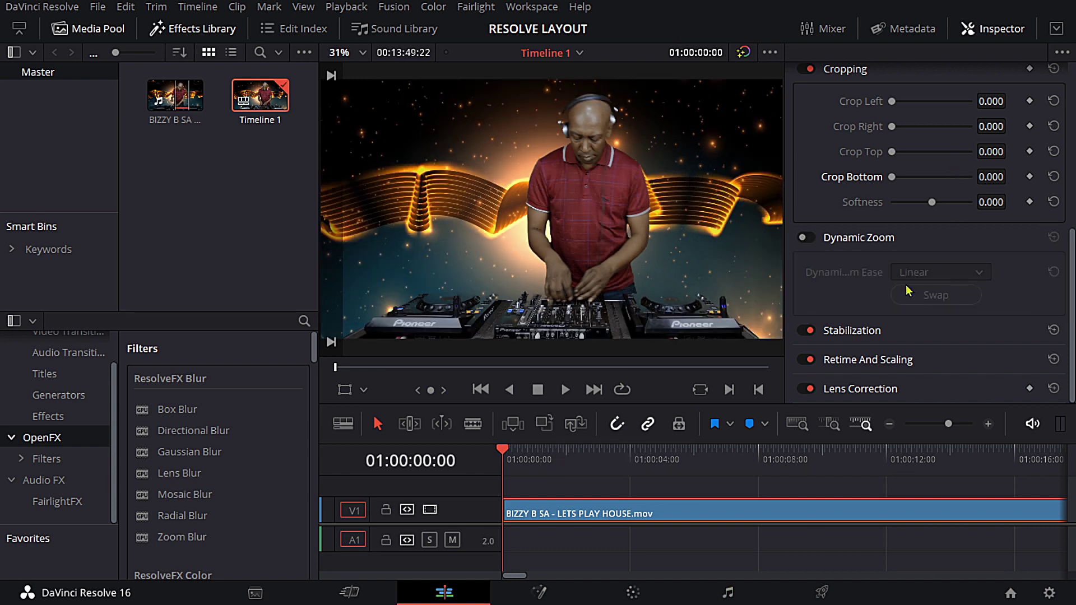
Examine the clip's Stabilization settings, including the available modes, Camera Lock, Zoom, cropping ratio, smoothing and strength
left_click(853, 333)
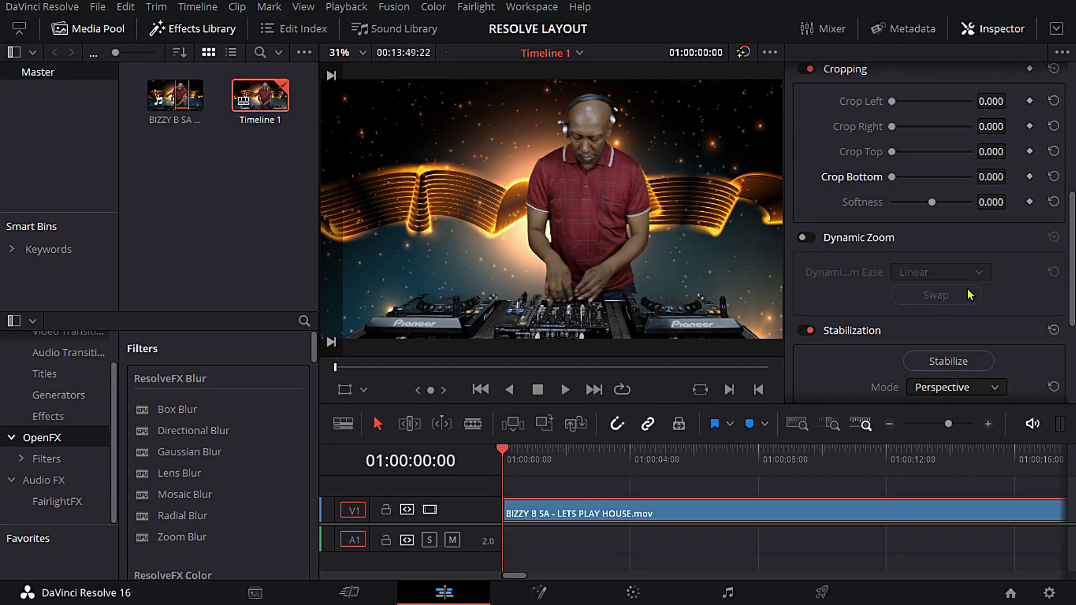
scroll(1072, 244, "down", 5)
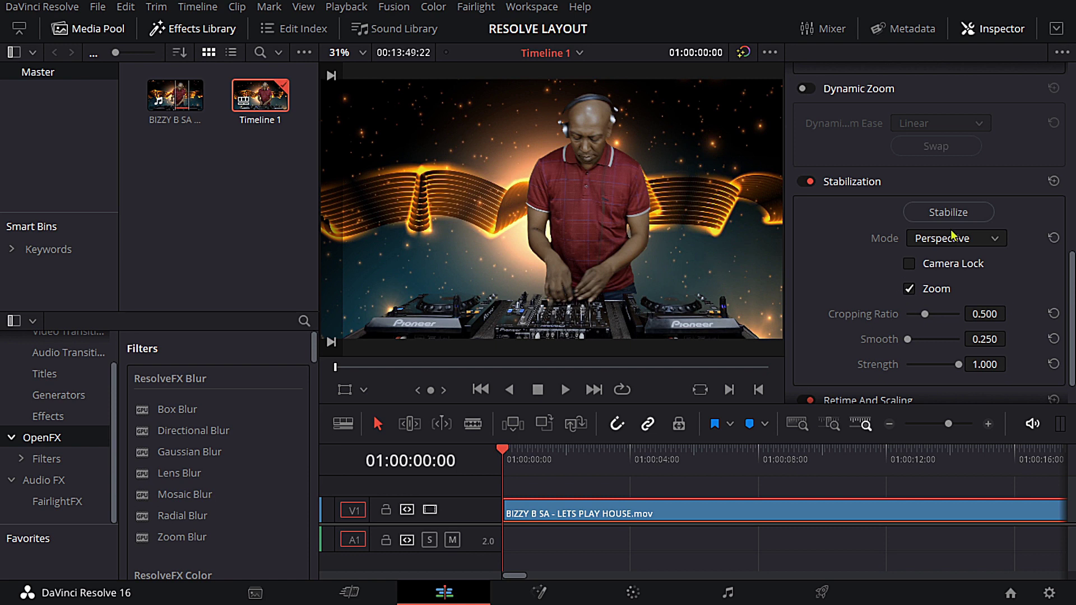
left_click(941, 240)
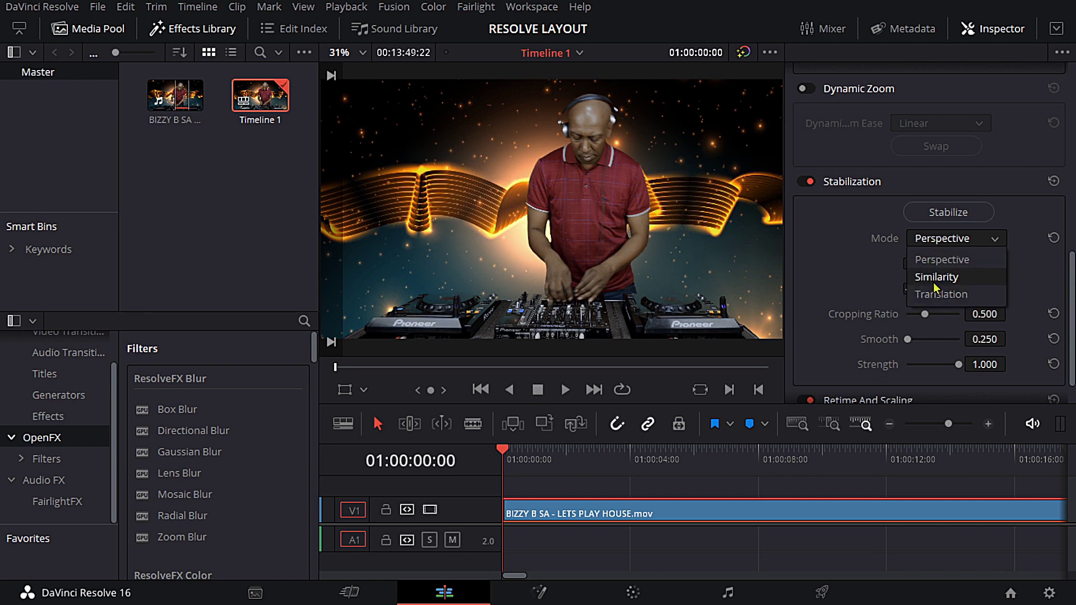
left_click(839, 285)
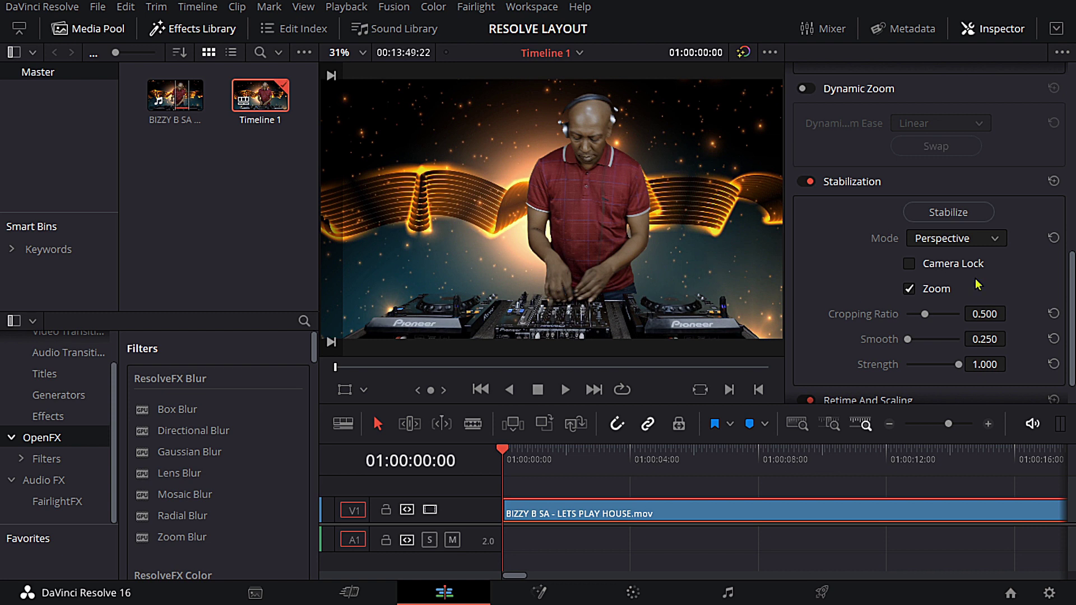
left_click(857, 184)
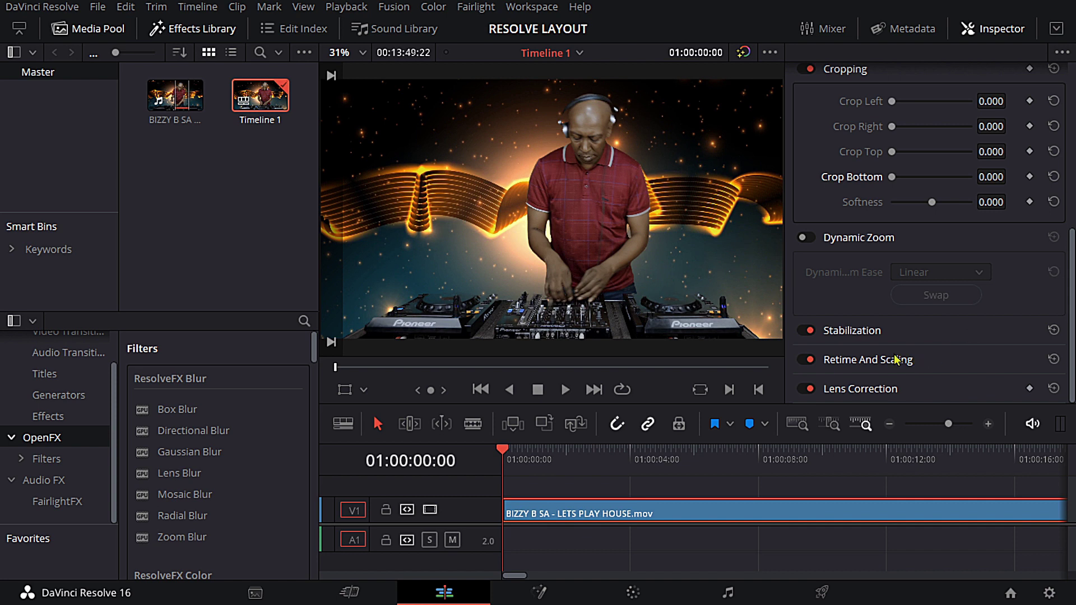
Examine the clip's Retime And Scaling options and Lens Correction settings, and return to its Composite and Transform settings
left_click(874, 361)
scroll(1018, 334, "down", 3)
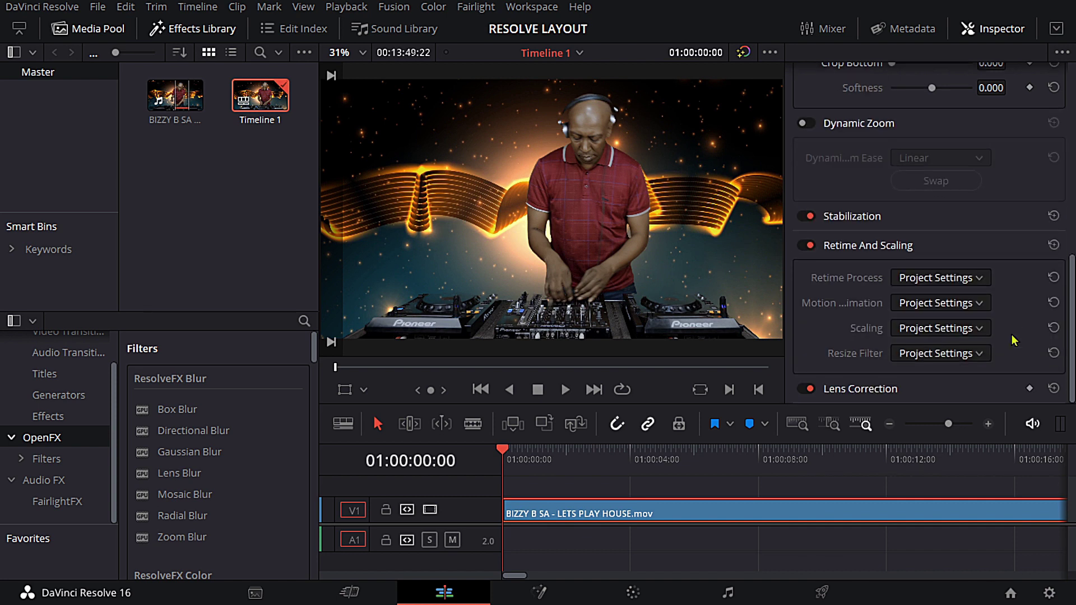
left_click(840, 247)
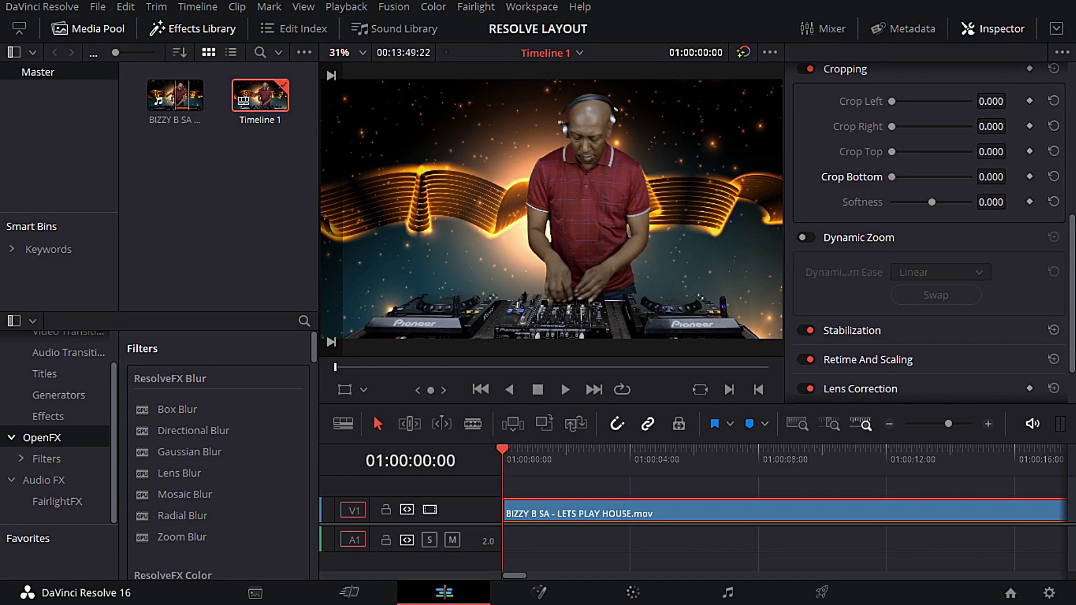
left_click_drag(1074, 273, 1074, 321)
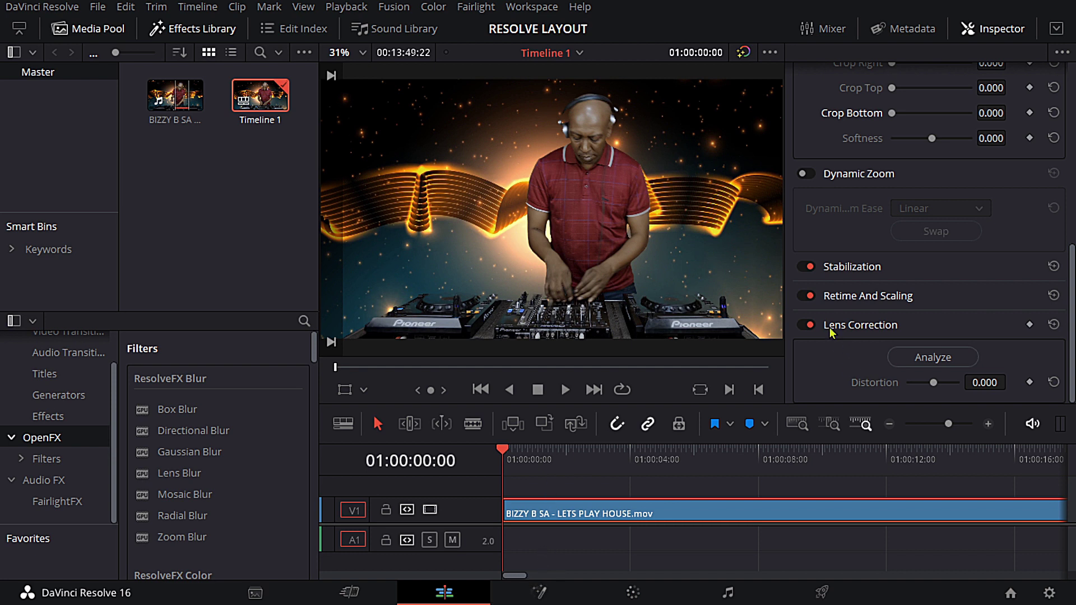
scroll(844, 334, "up", 2)
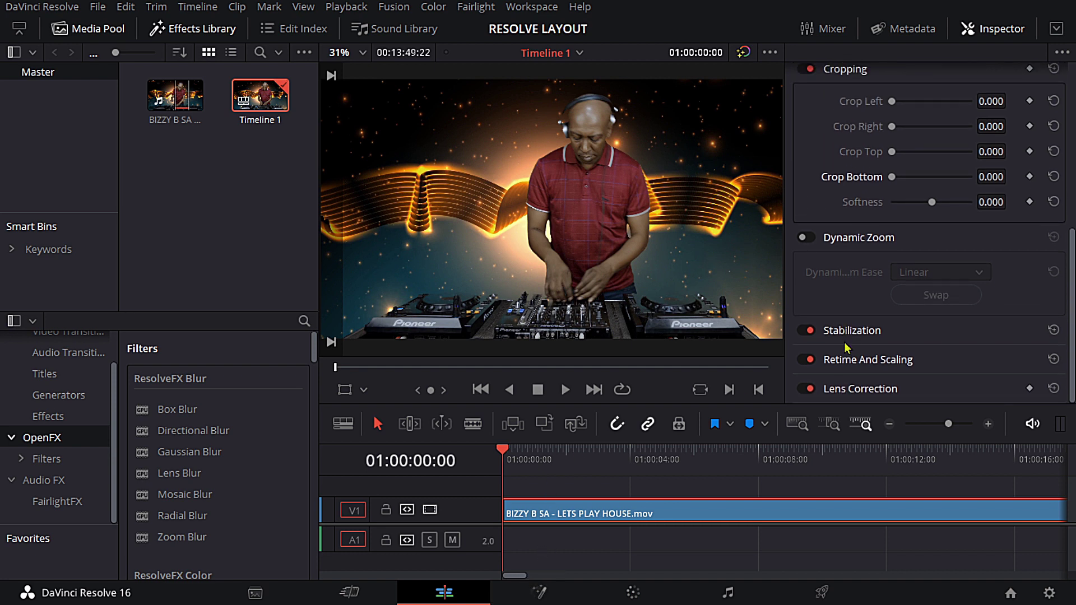
scroll(1071, 258, "up", 10)
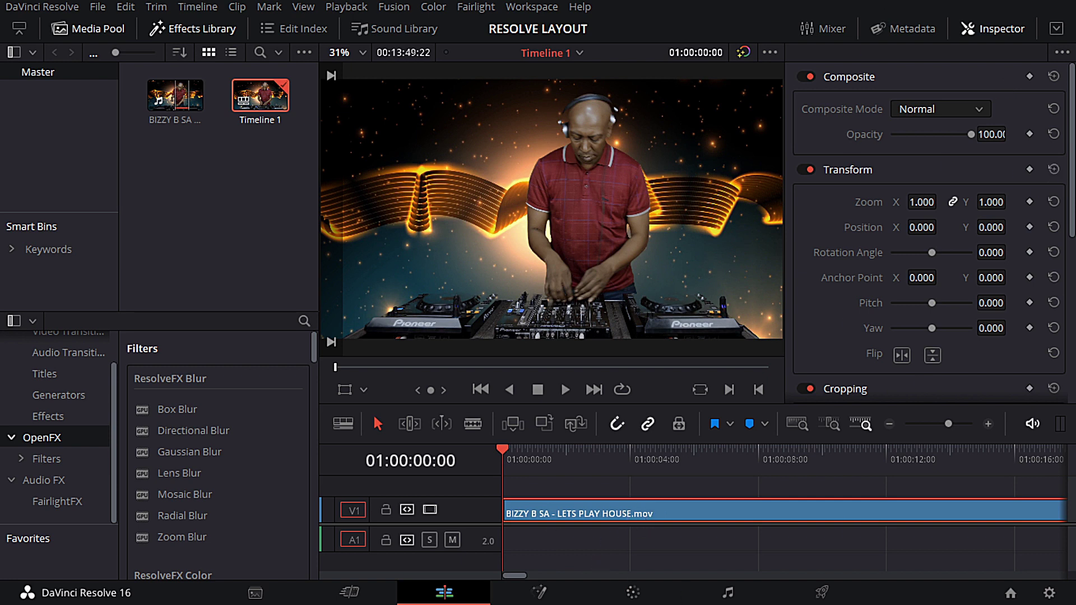
Show and hide the audio mixer beside the timeline, and close the Inspector
left_click(807, 30)
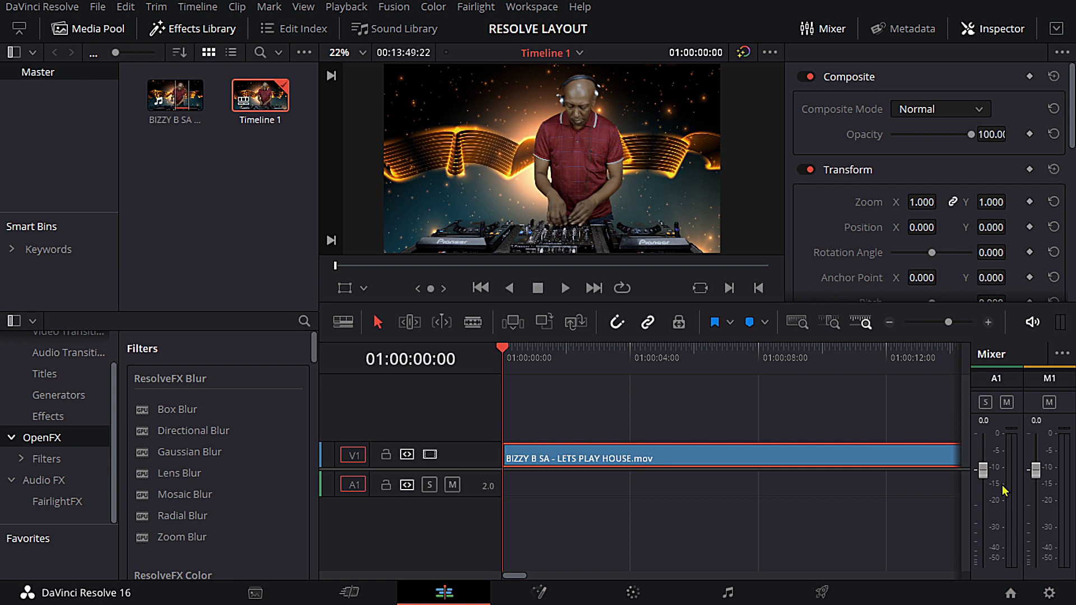
left_click(828, 34)
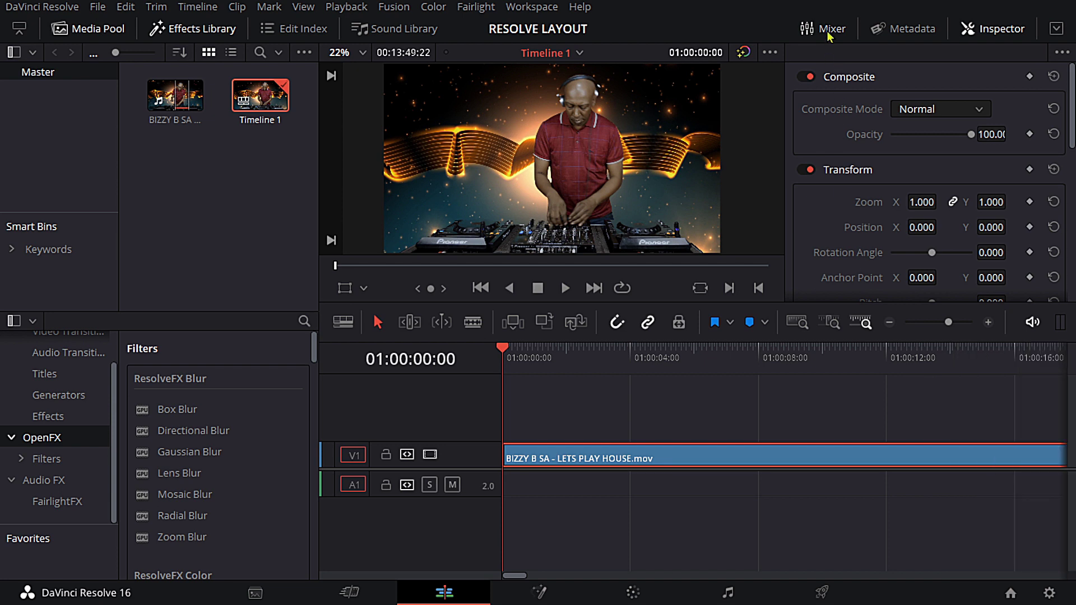
left_click(997, 31)
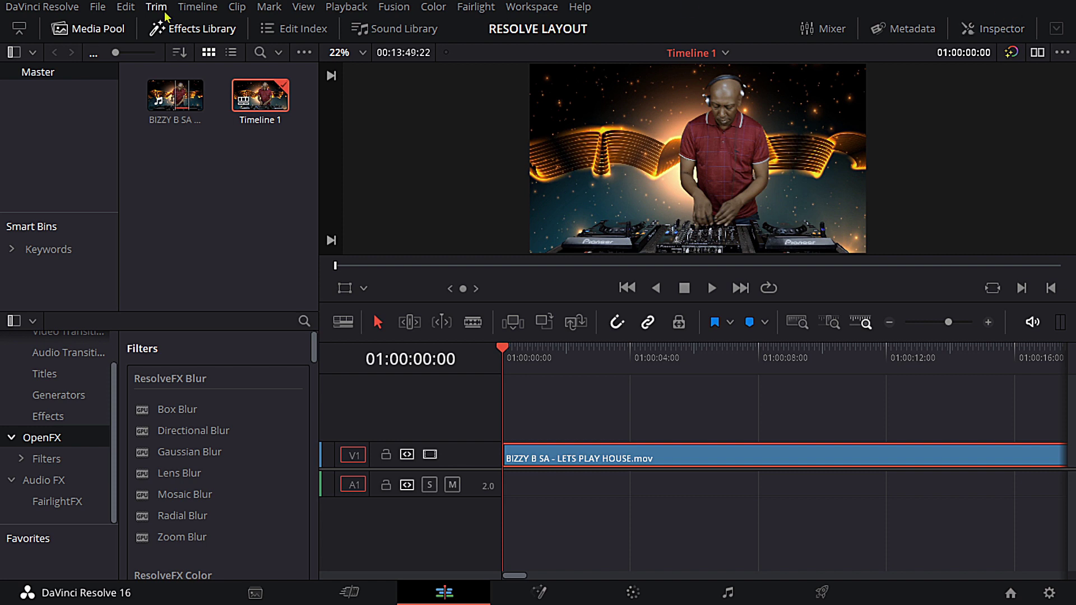
Hide and reopen the Effects Library, and examine its Video Transitions, including the Dissolve, Shape and Wipe groups
left_click(196, 31)
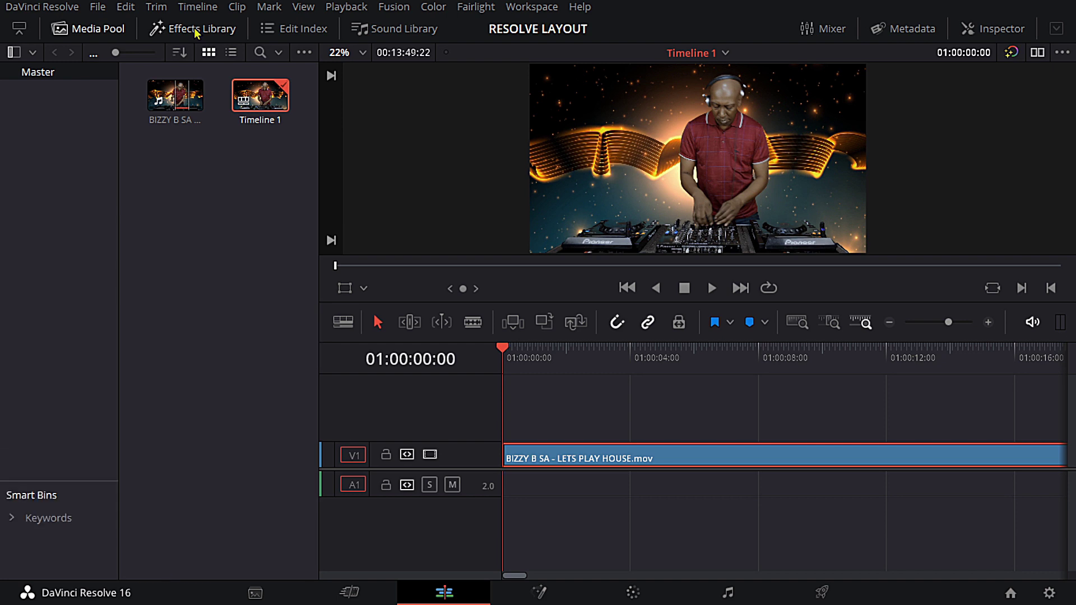
left_click(196, 30)
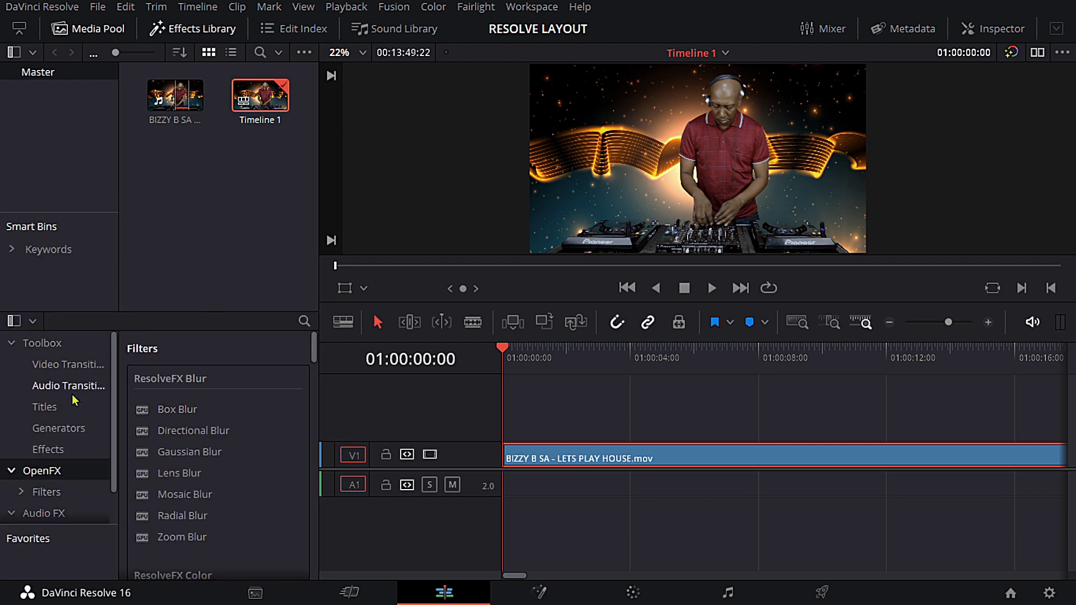
left_click(47, 369)
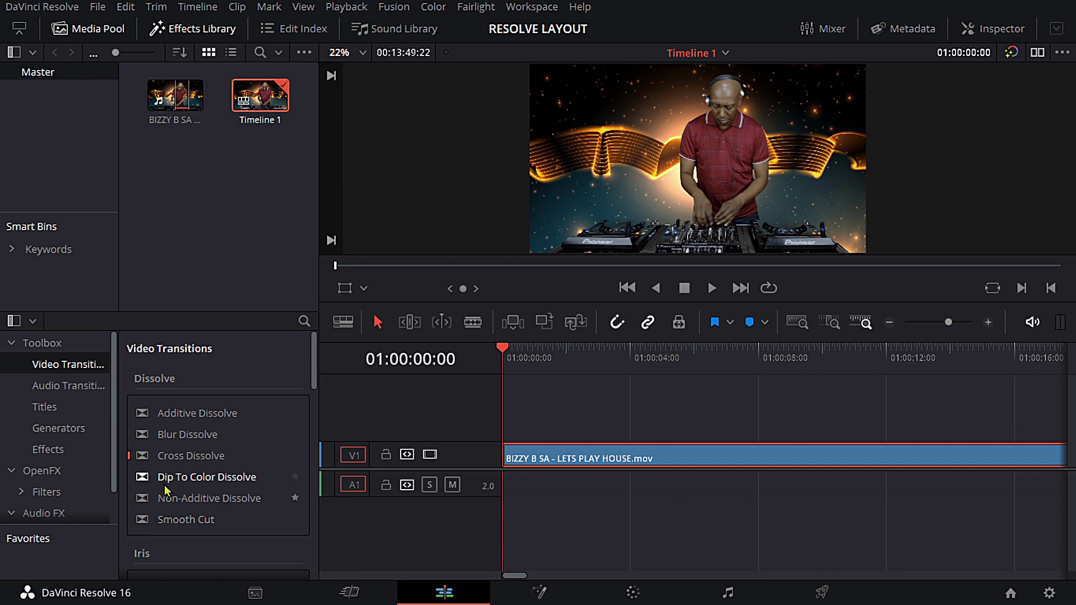
scroll(185, 449, "down", 10)
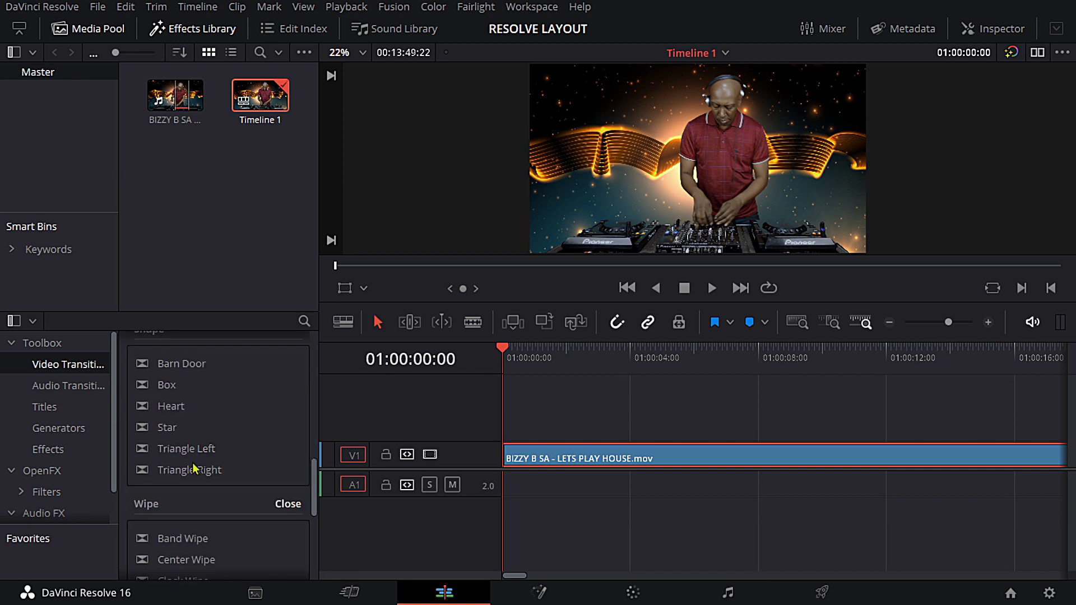
scroll(193, 468, "down", 5)
scroll(193, 470, "up", 8)
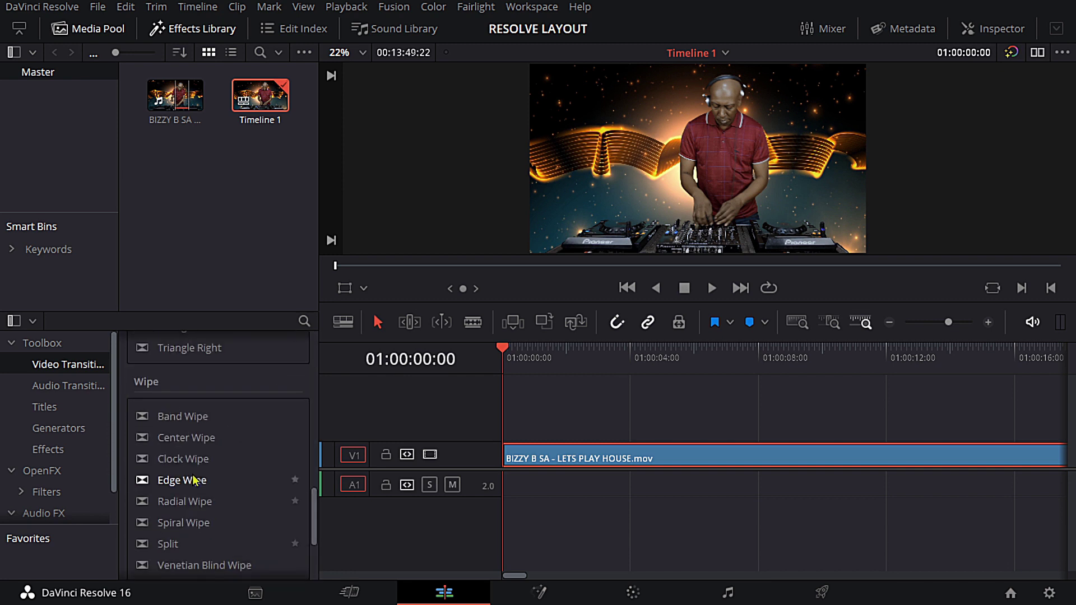
Examine the Audio Transitions, Titles, Generators and Effects categories of the toolbox
left_click(45, 386)
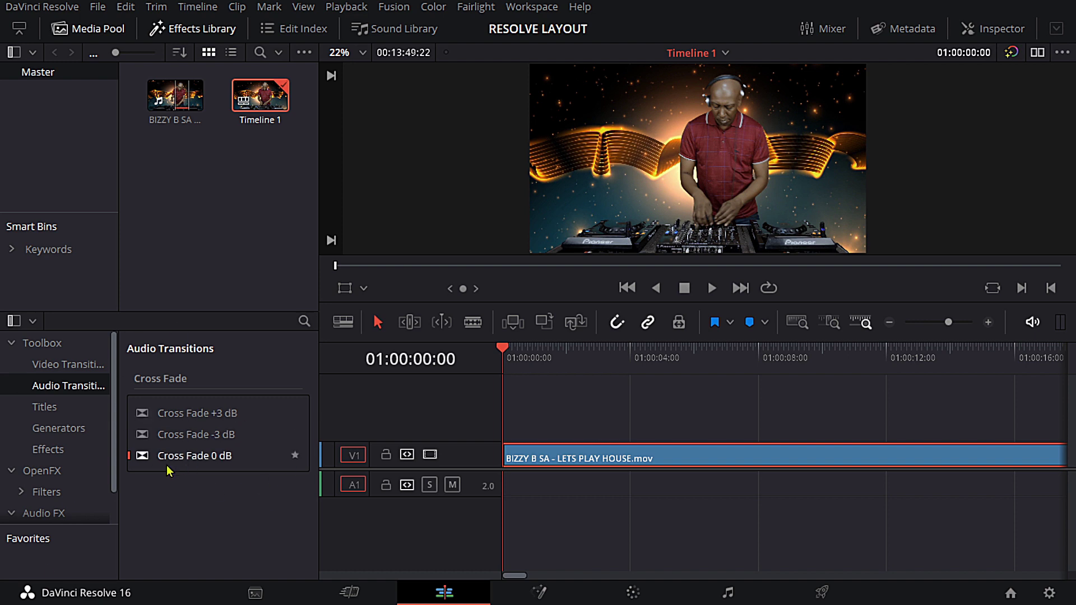
left_click(39, 408)
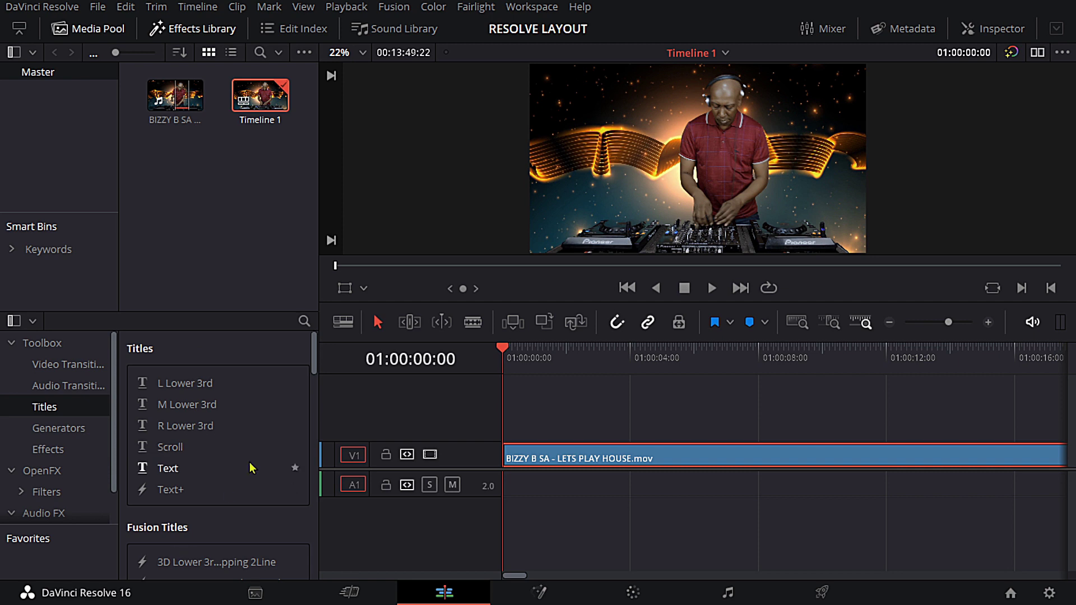
scroll(251, 468, "down", 3)
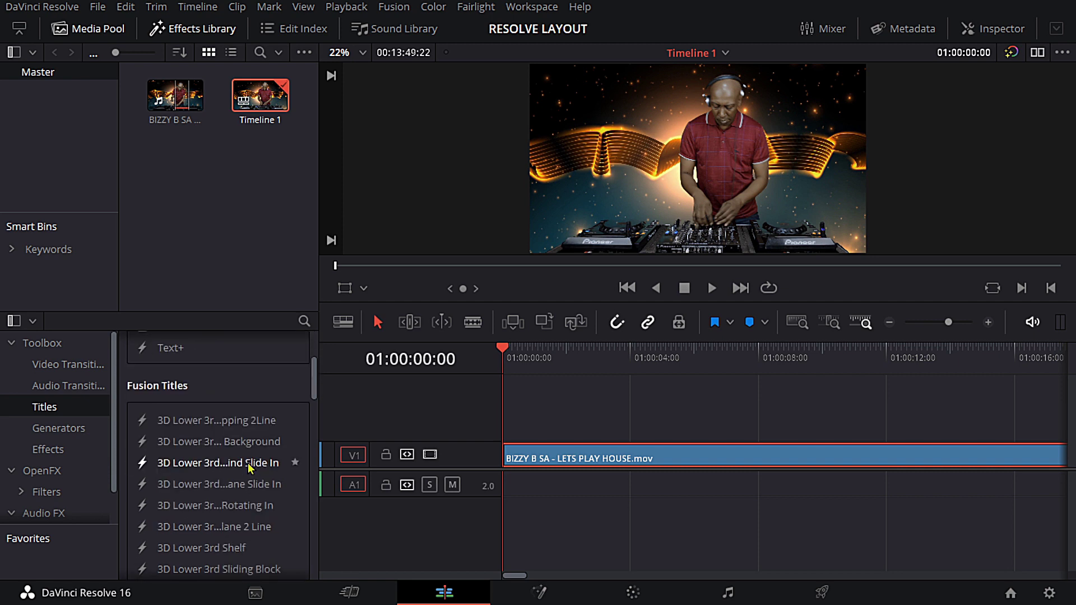
scroll(251, 468, "down", 5)
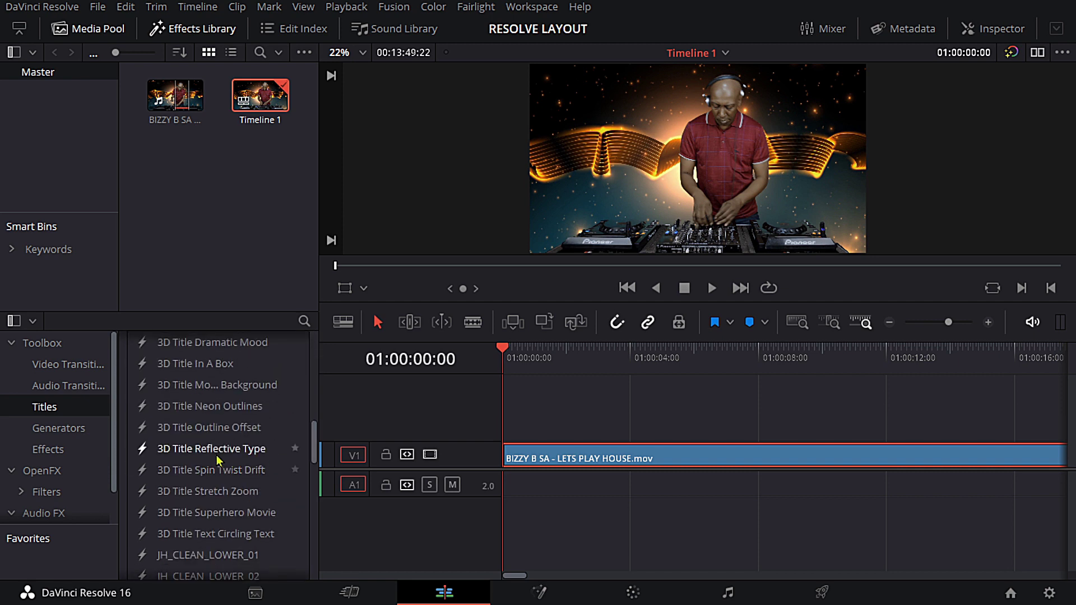
scroll(218, 460, "up", 2)
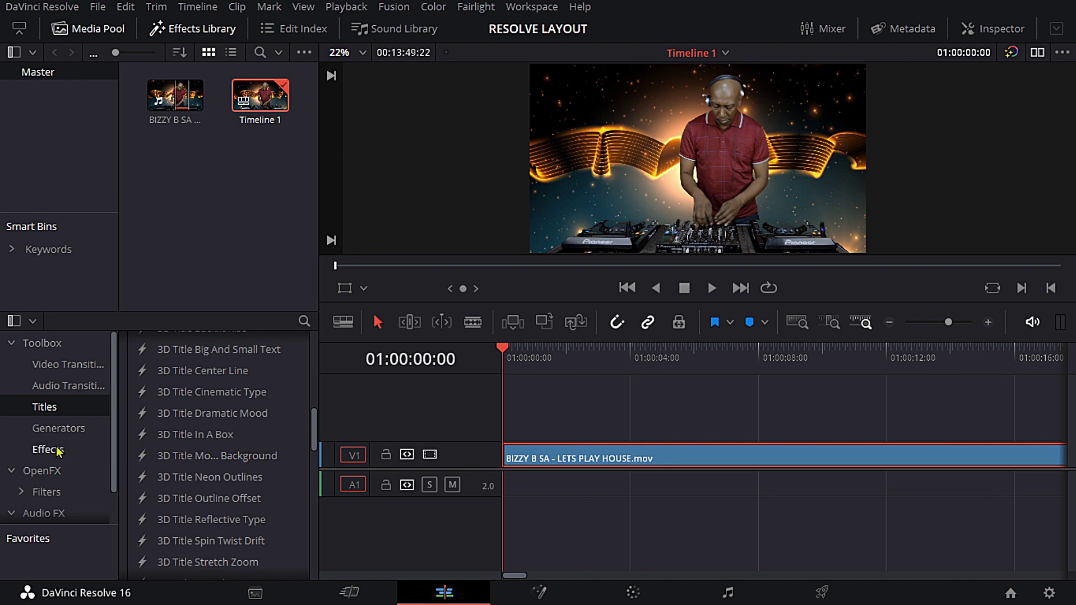
left_click(53, 430)
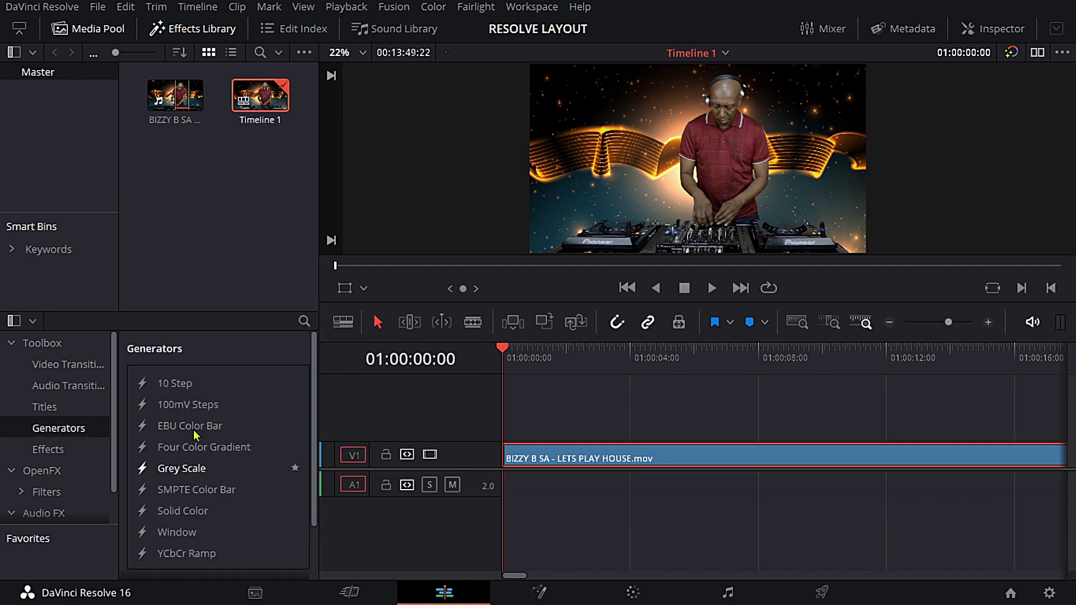
left_click(50, 453)
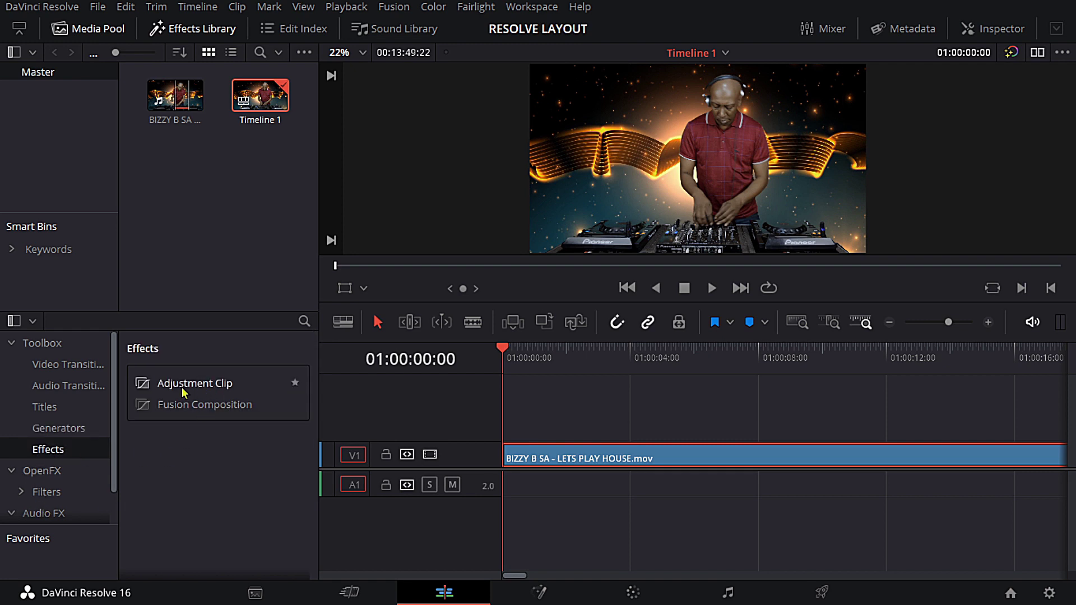
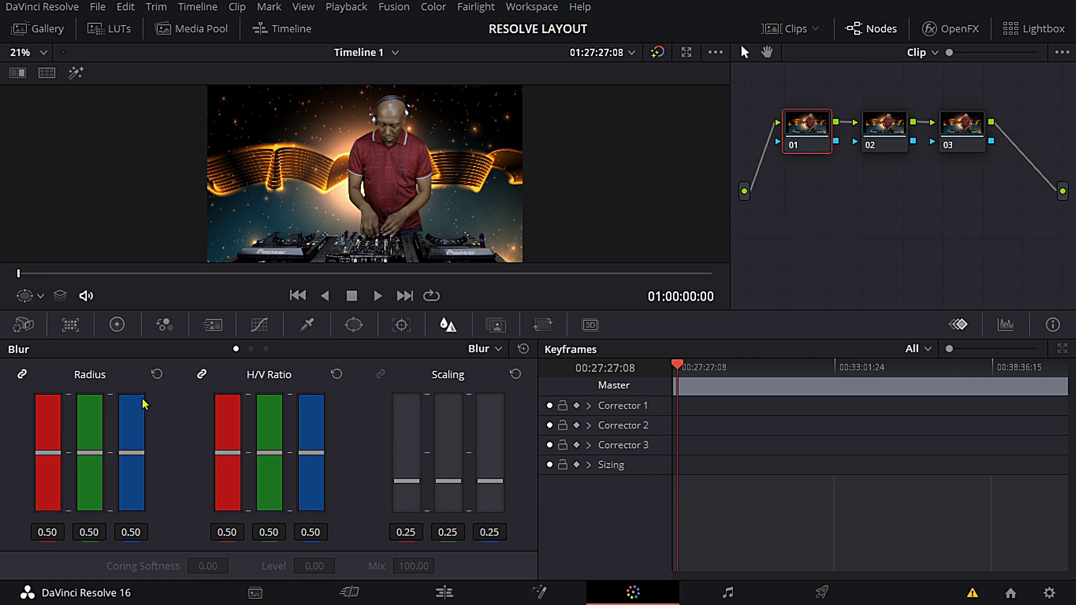
Examine the Key, Sizing and Color Match palettes, trying the Key Output gain and resetting it
left_click(494, 325)
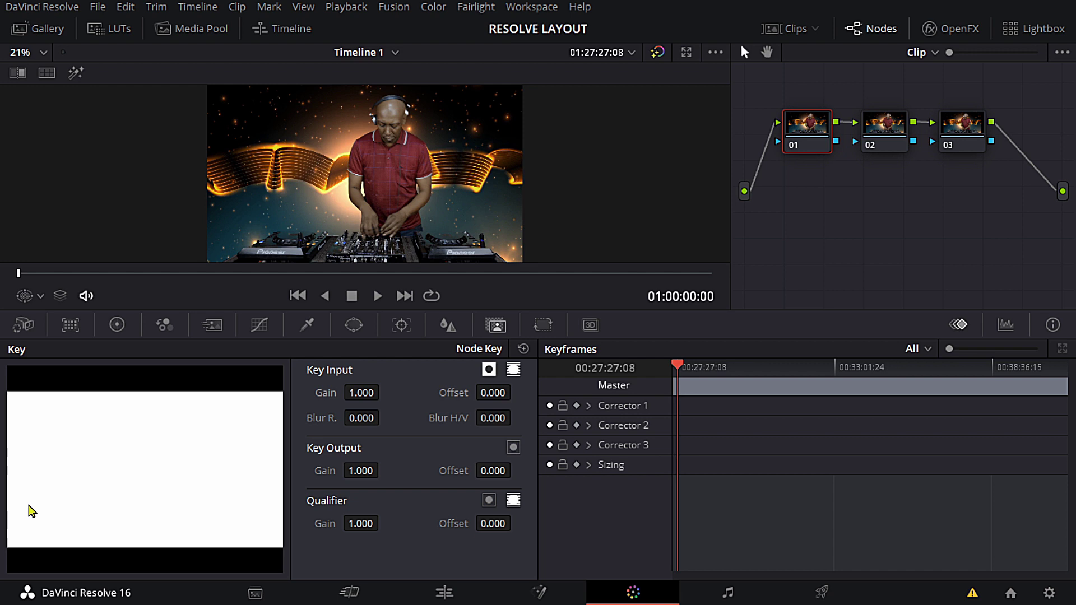
mouse_move(360, 471)
left_mouse_down()
mouse_move(331, 471)
mouse_move(375, 471)
left_mouse_up()
double_click(324, 466)
left_click(545, 326)
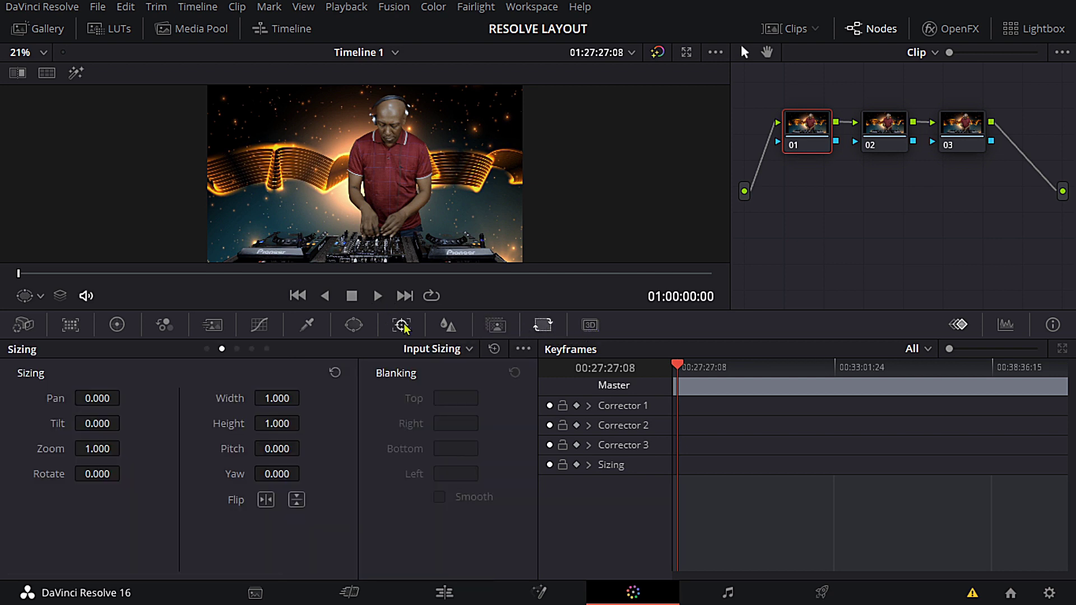
left_click(70, 328)
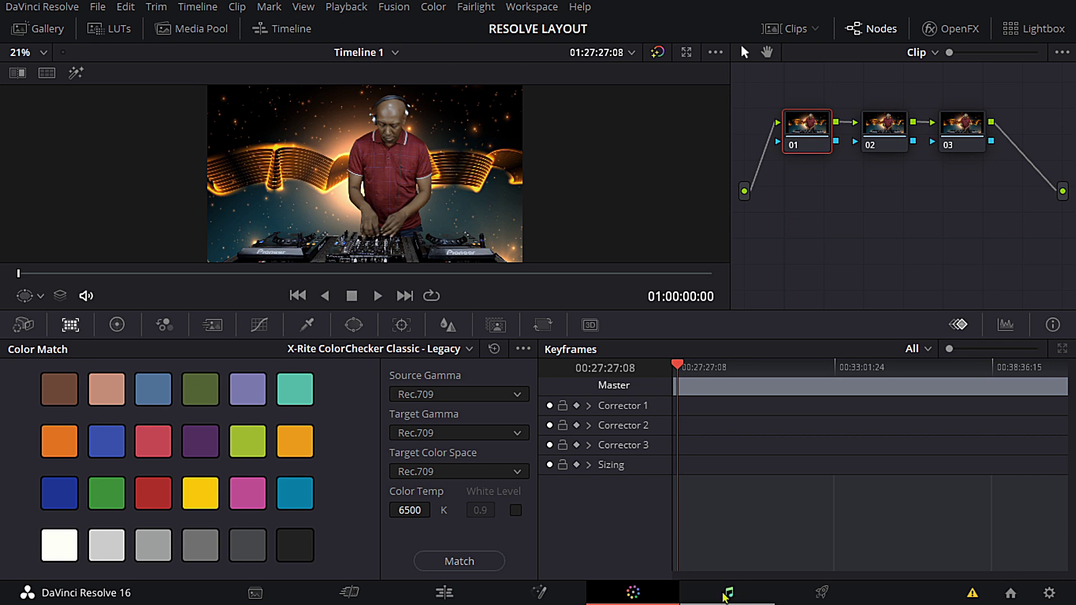
Switch to the Fairlight page, open the Sound Library and search it for GLASS
left_click(727, 596)
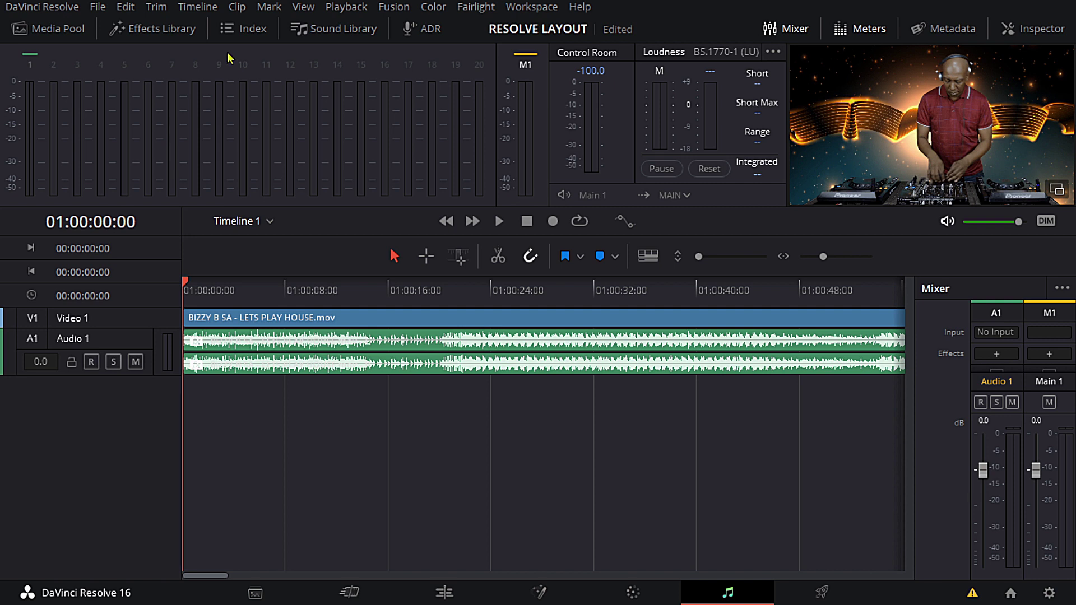
left_click(334, 30)
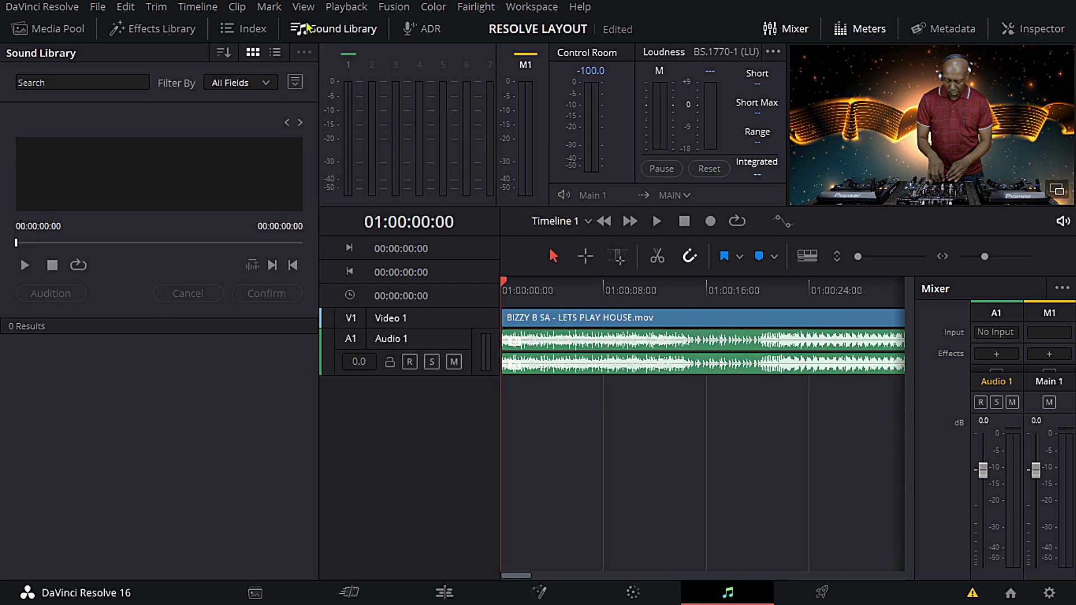
left_click(76, 88)
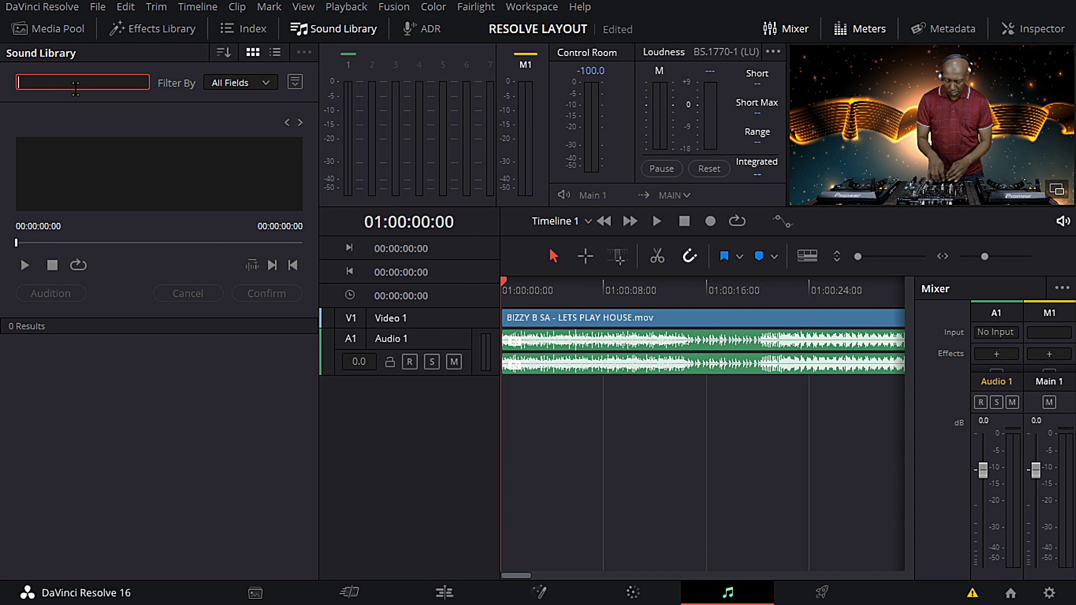
type("GLASS")
key("Return")
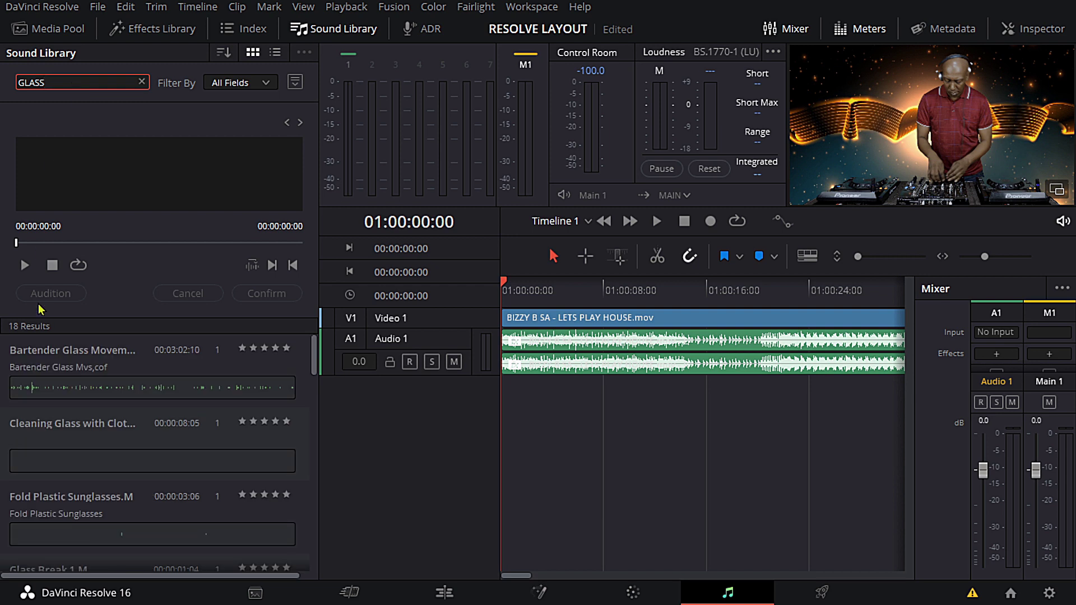
scroll(163, 386, "down", 3)
scroll(165, 401, "down", 5)
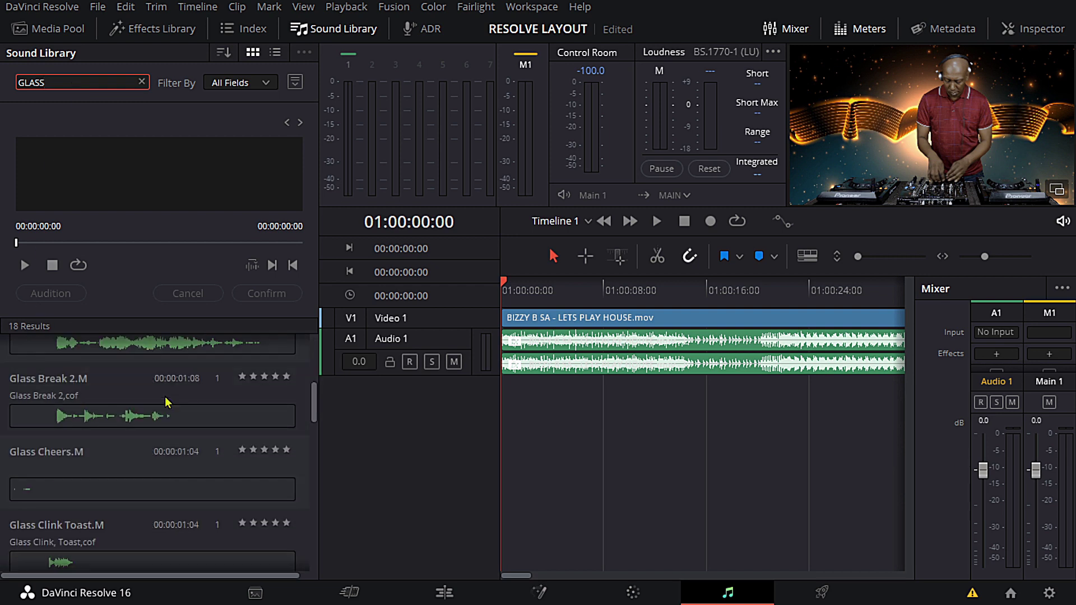
Place the Glass Debris.M sound on a new audio track below Audio 1, about 7 seconds into the timeline, and select it
left_click_drag(122, 443, 587, 387)
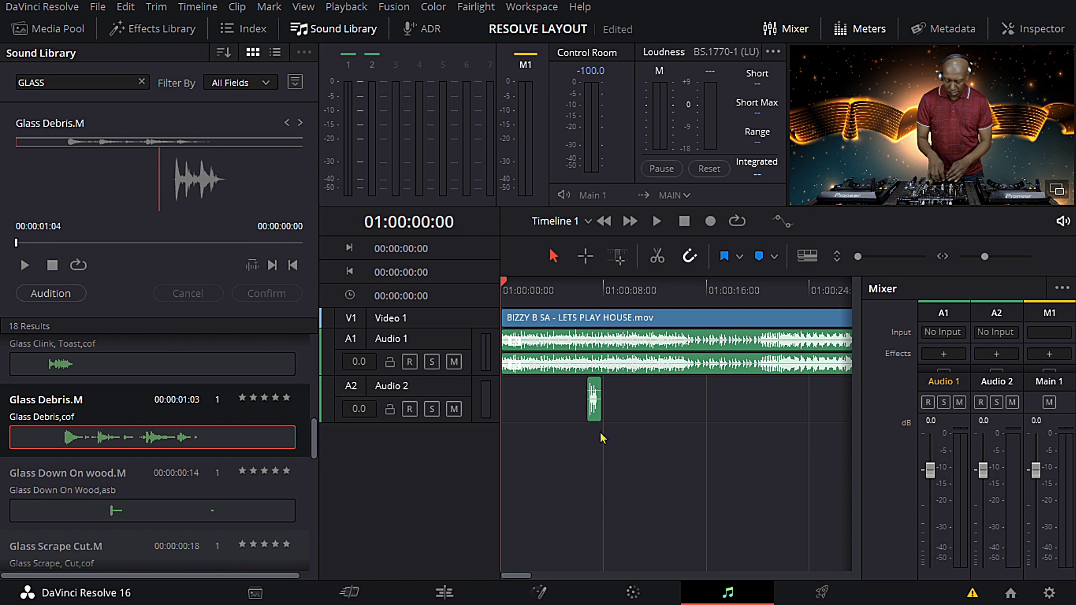
left_click(597, 413)
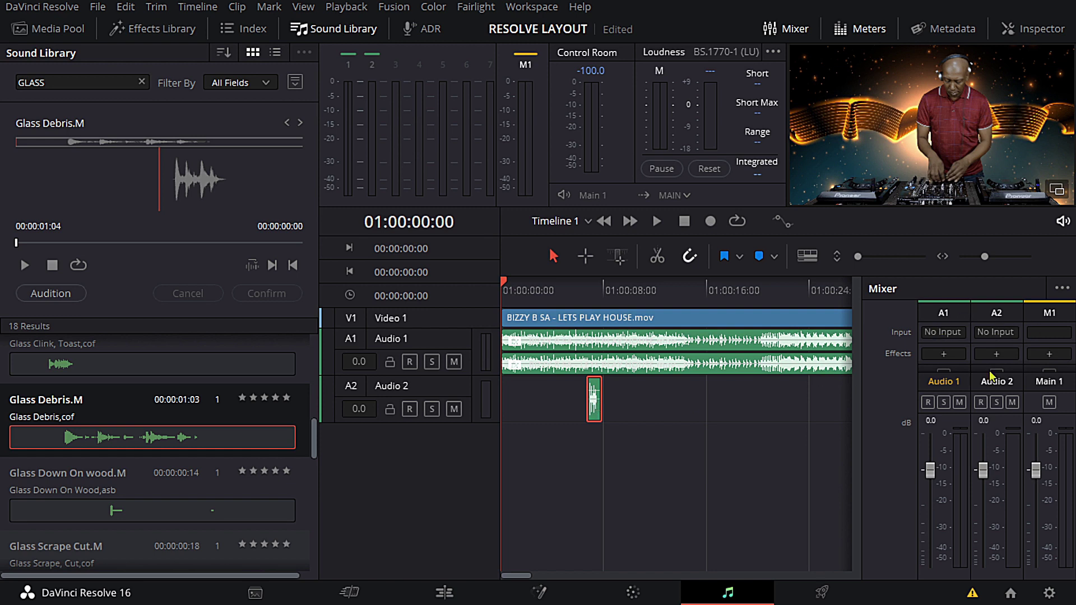
Examine the audio effect categories available for the Audio 1 track, including Noise Reduction and Tools, without applying any
left_click(943, 355)
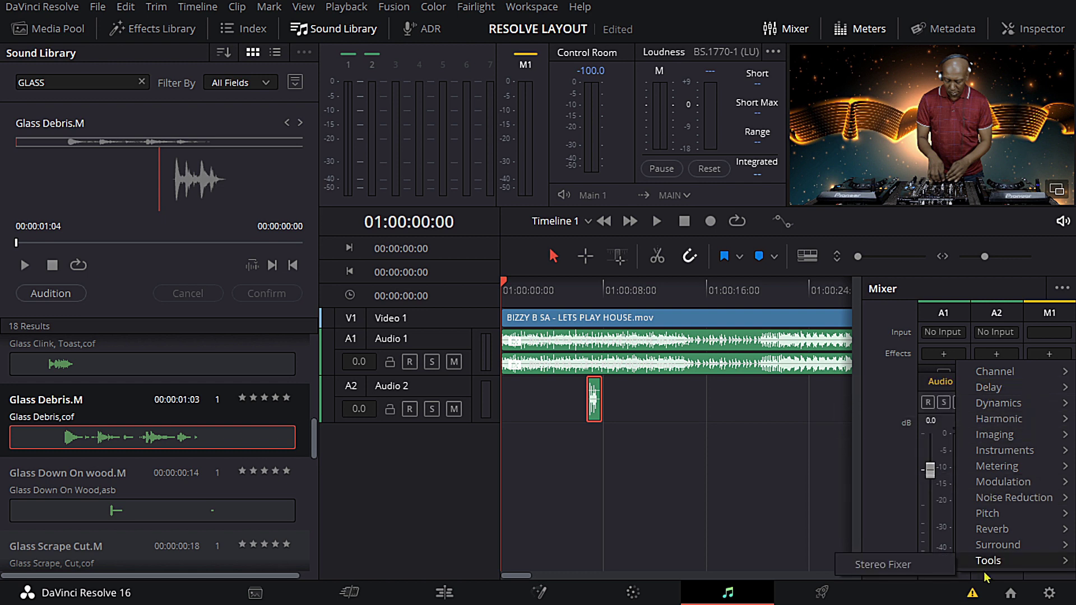
mouse_move(1003, 498)
left_click(884, 435)
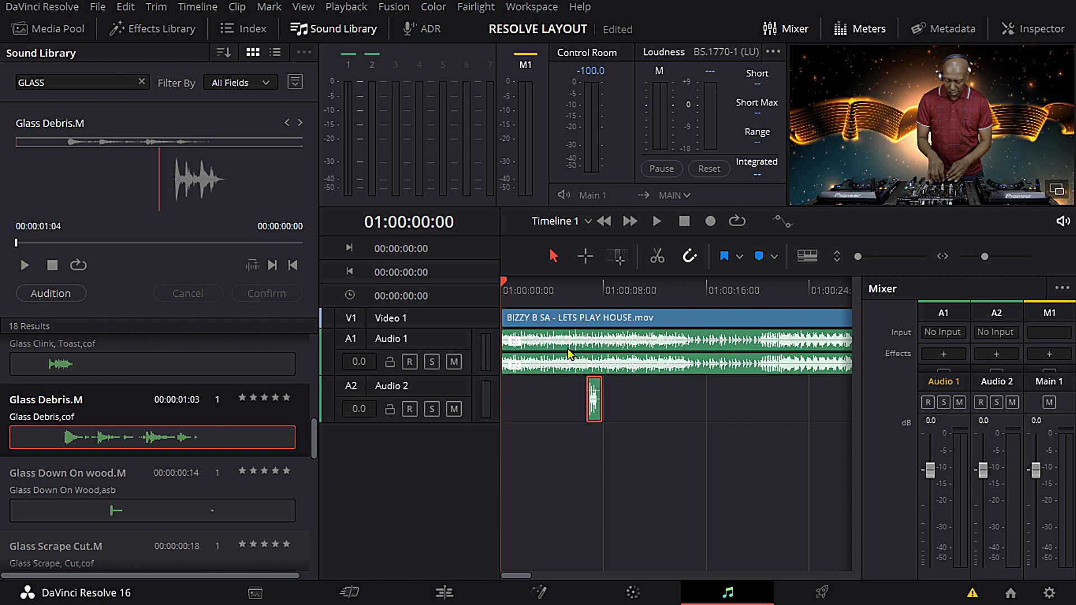
Delete the Glass Debris.M clip from the Audio 2 track
right_click(594, 398)
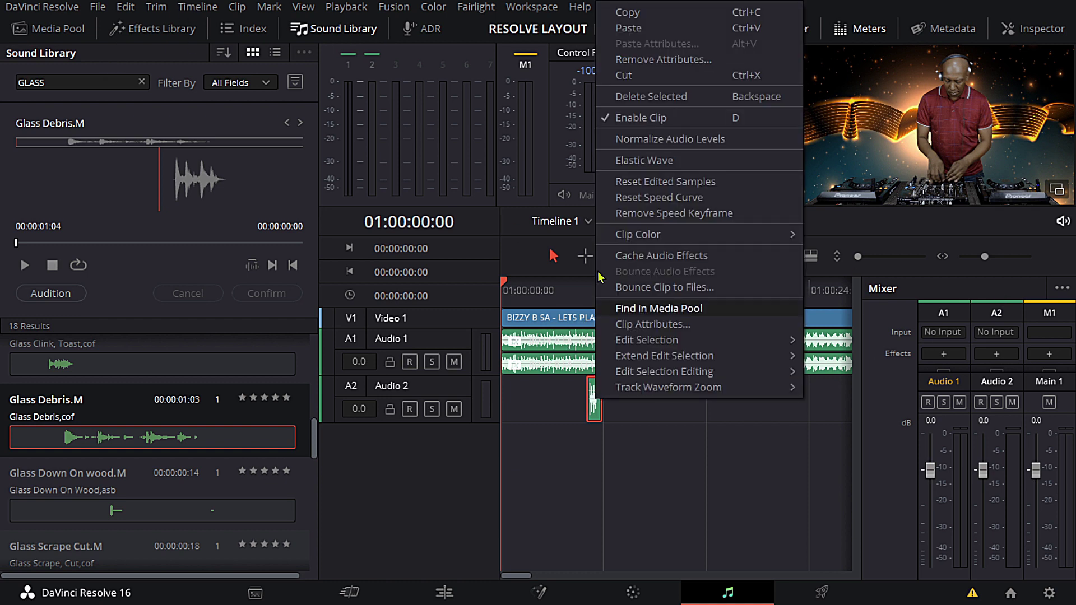
left_click(662, 97)
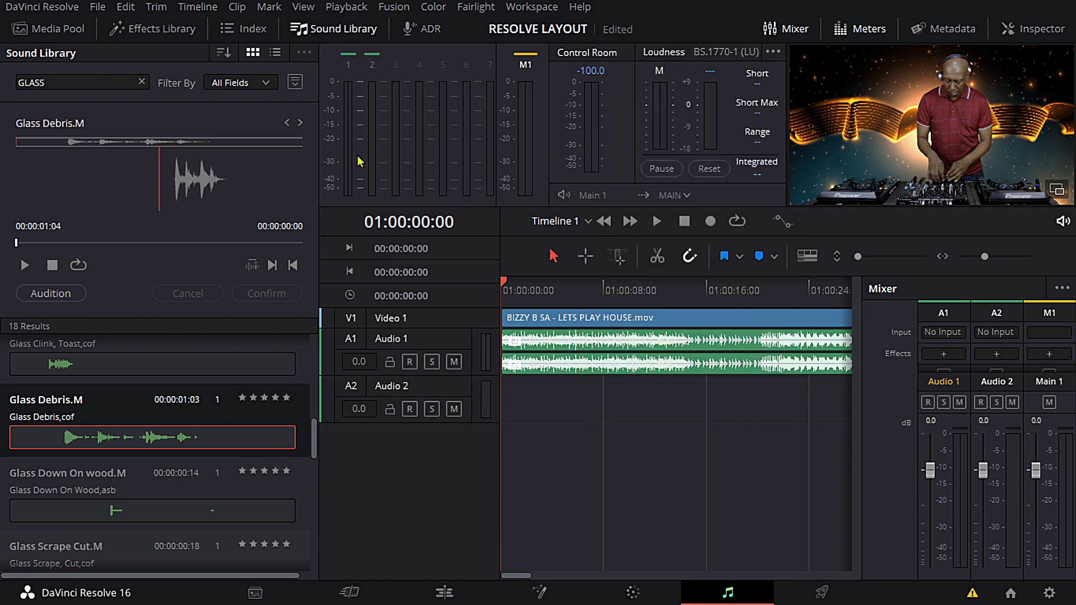
Examine the FairlightFX audio effects in the Effects Library and the cue list options in the ADR panel
left_click(128, 35)
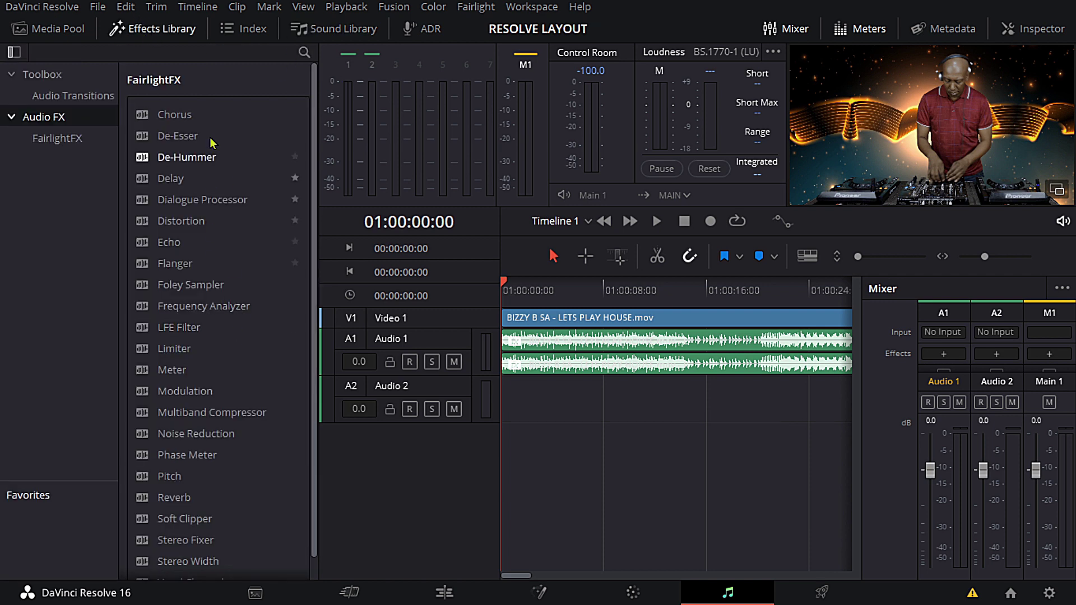
left_click(295, 264)
left_click(295, 327)
left_click(295, 412)
left_click(149, 30)
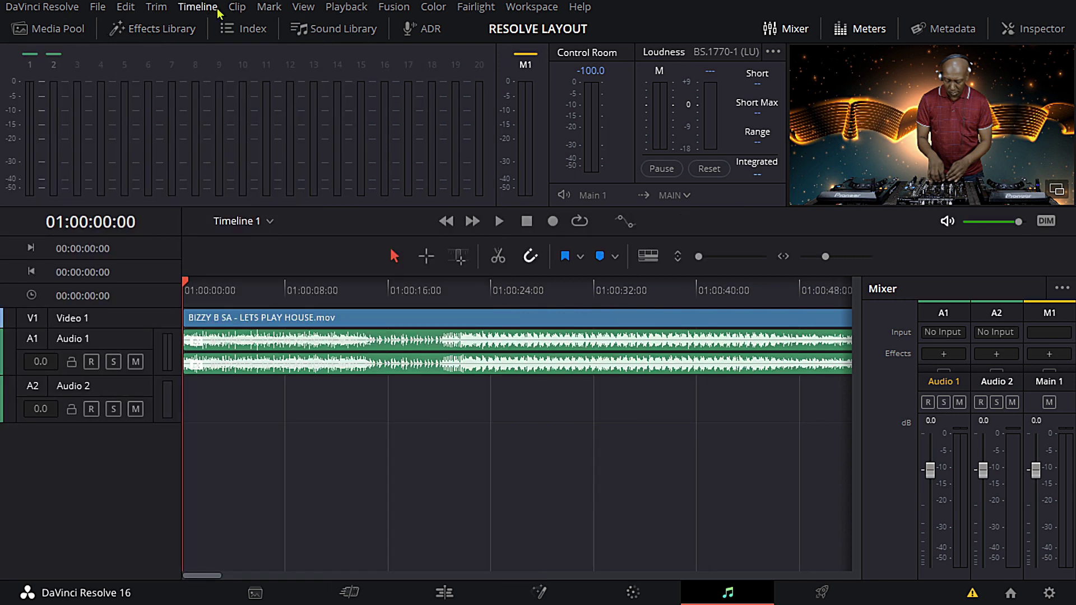
left_click(427, 31)
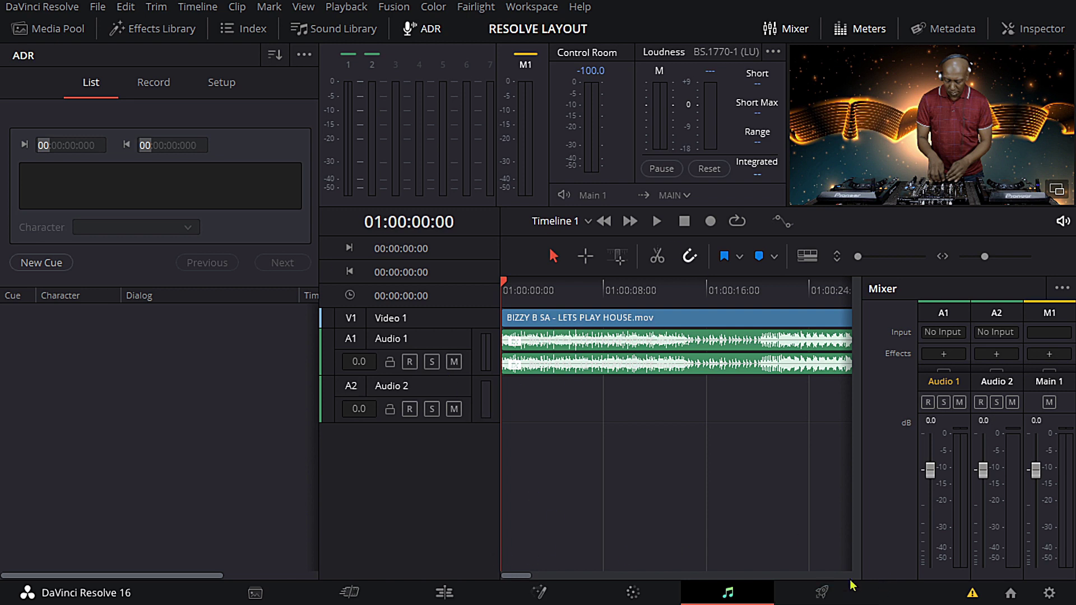
Switch to the Deliver page, name the render file RL and set its location to the Videos folder
left_click(821, 596)
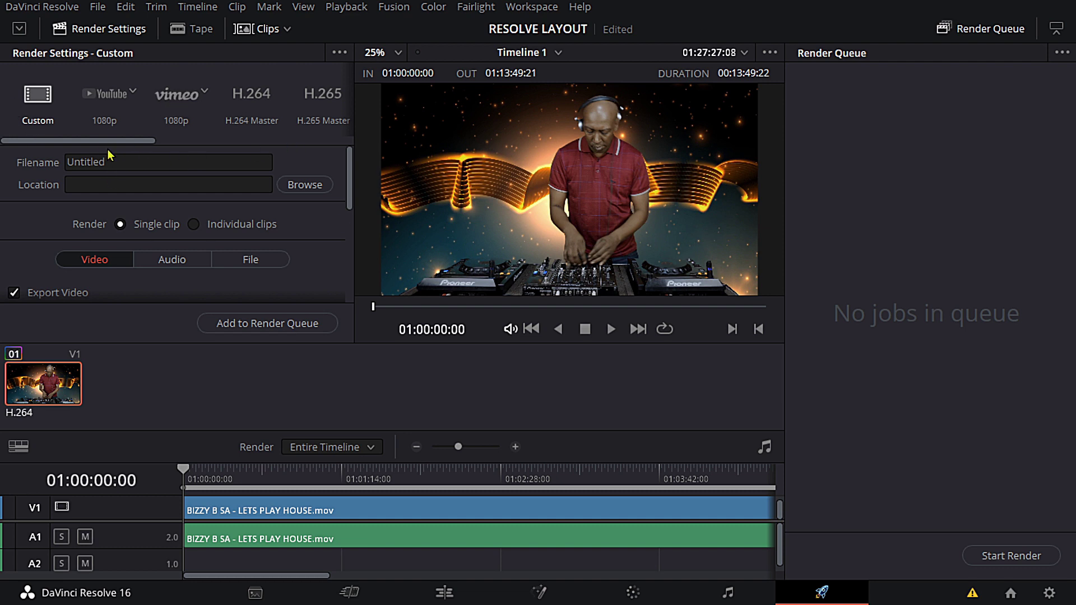
left_click_drag(119, 136, 113, 161)
double_click(138, 162)
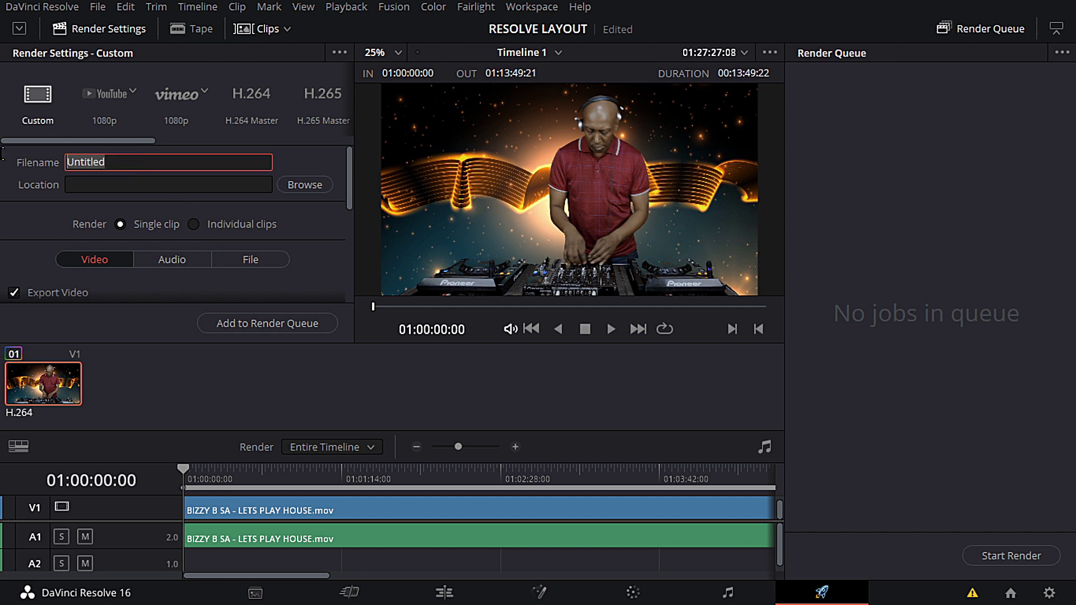
type("R")
left_click(304, 184)
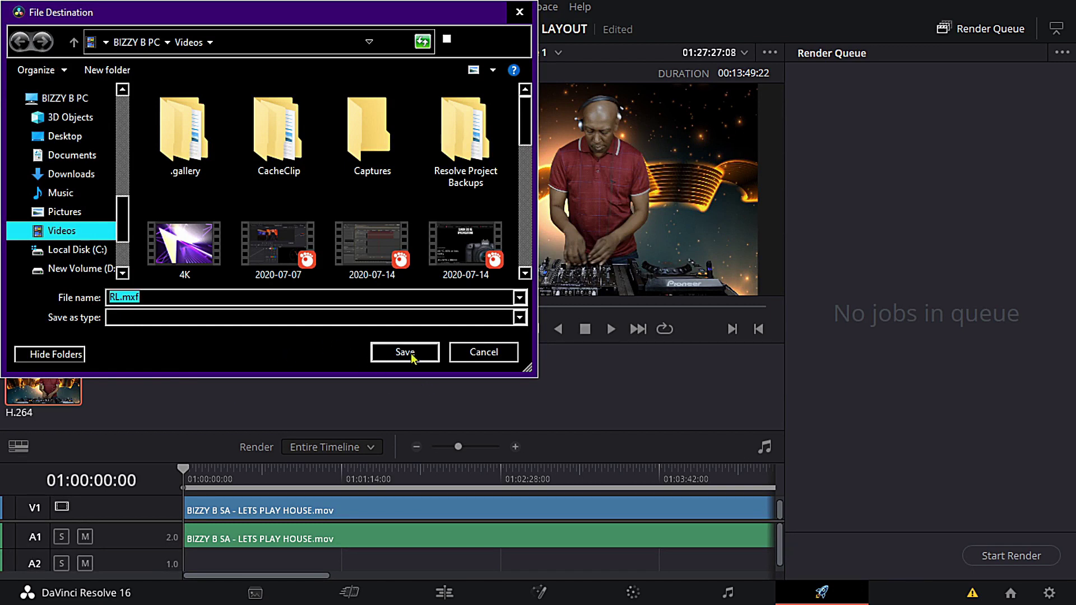
left_click(412, 359)
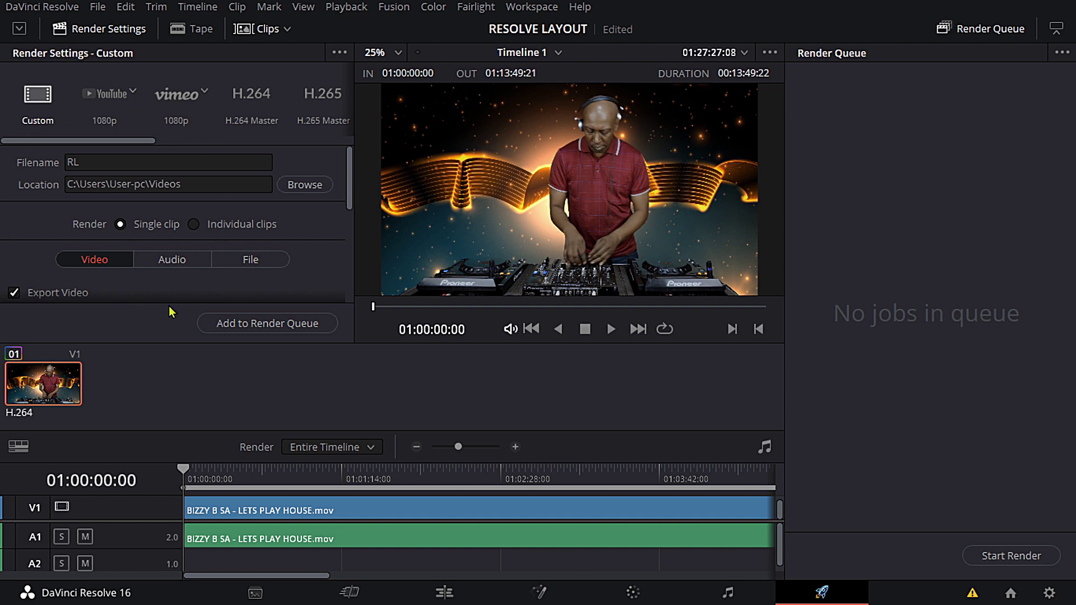
Set the render's video format to QuickTime and its encoder to NVIDIA
scroll(346, 273, "down", 3)
scroll(348, 272, "up", 1)
scroll(347, 272, "down", 1)
left_click(250, 232)
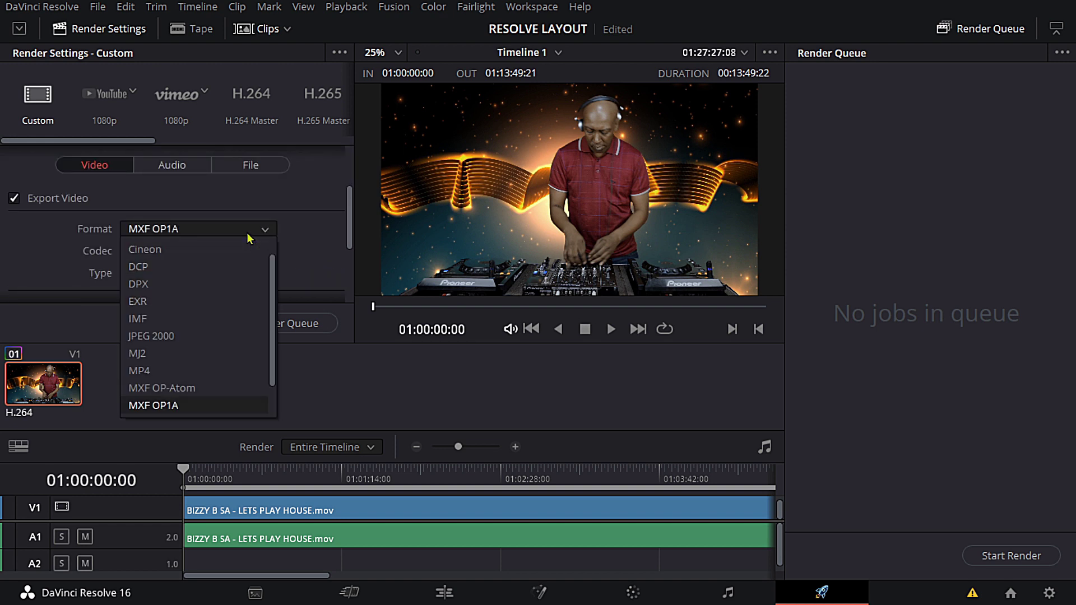
scroll(204, 356, "down", 1)
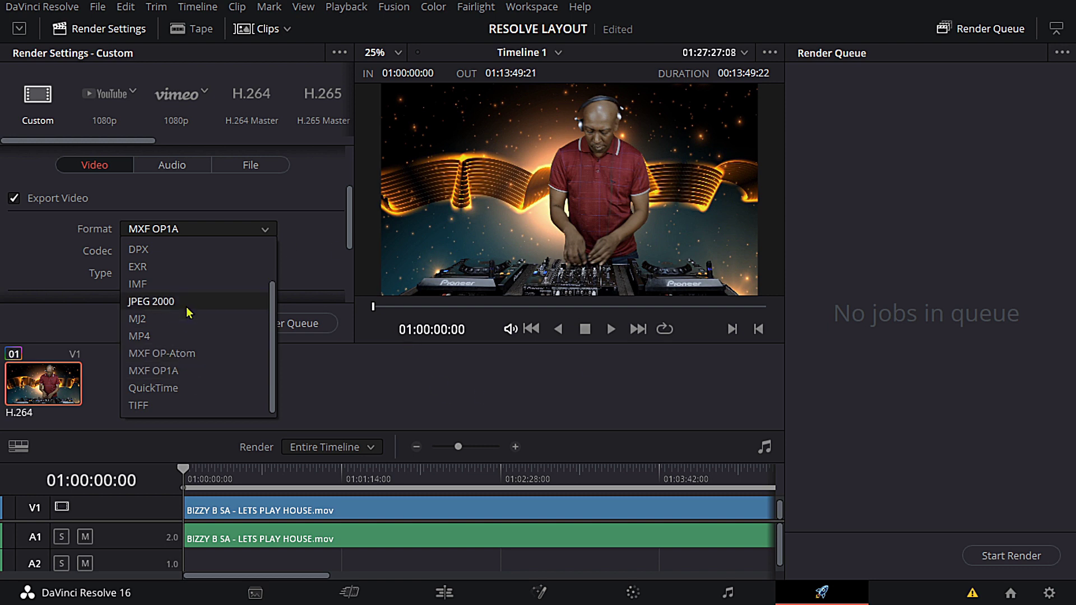
left_click(173, 388)
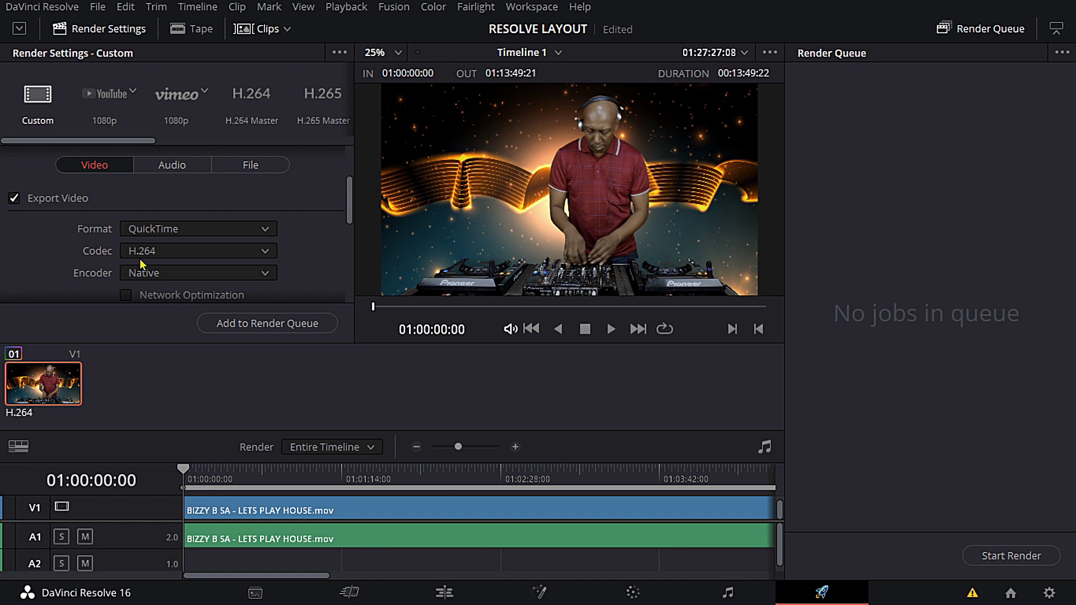
left_click(178, 276)
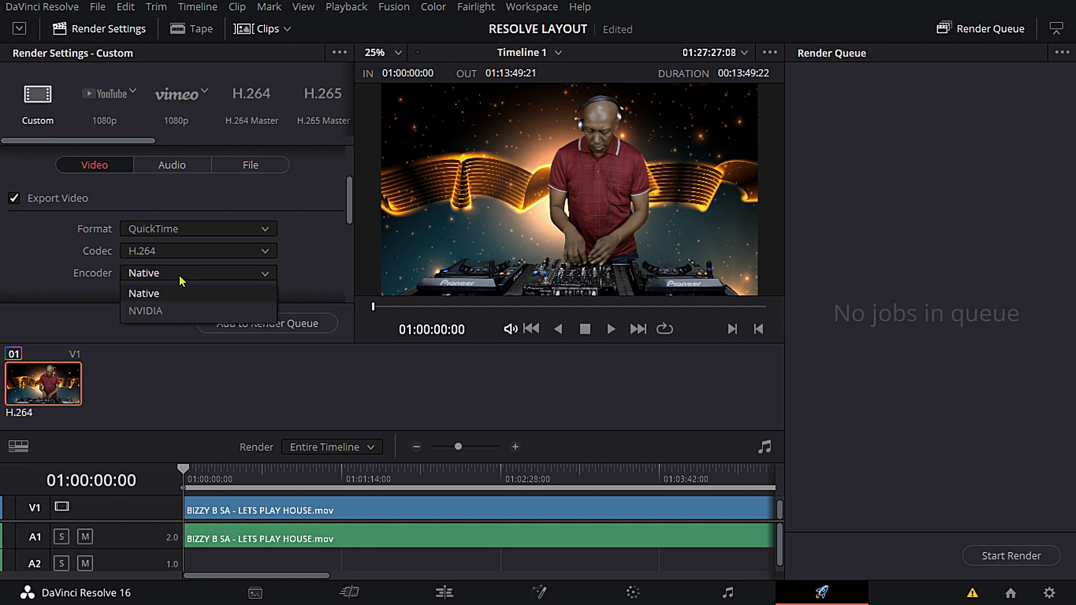
left_click(156, 315)
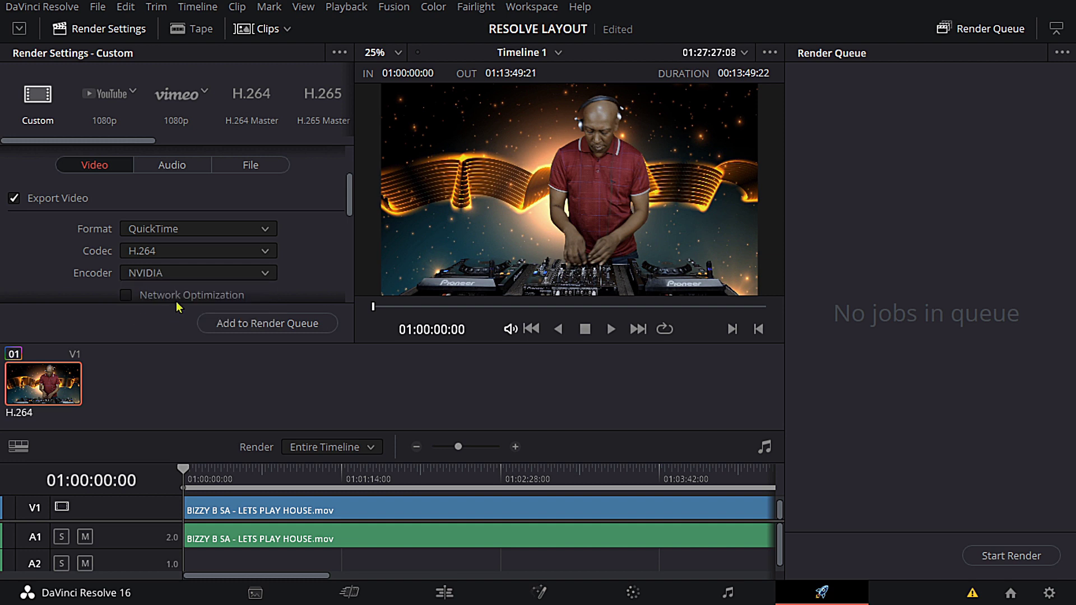
Try restricting the render's video quality to 10000 Kb/s, and return it to Automatic
scroll(322, 258, "down", 4)
scroll(322, 259, "up", 2)
scroll(323, 258, "down", 4)
scroll(323, 258, "up", 2)
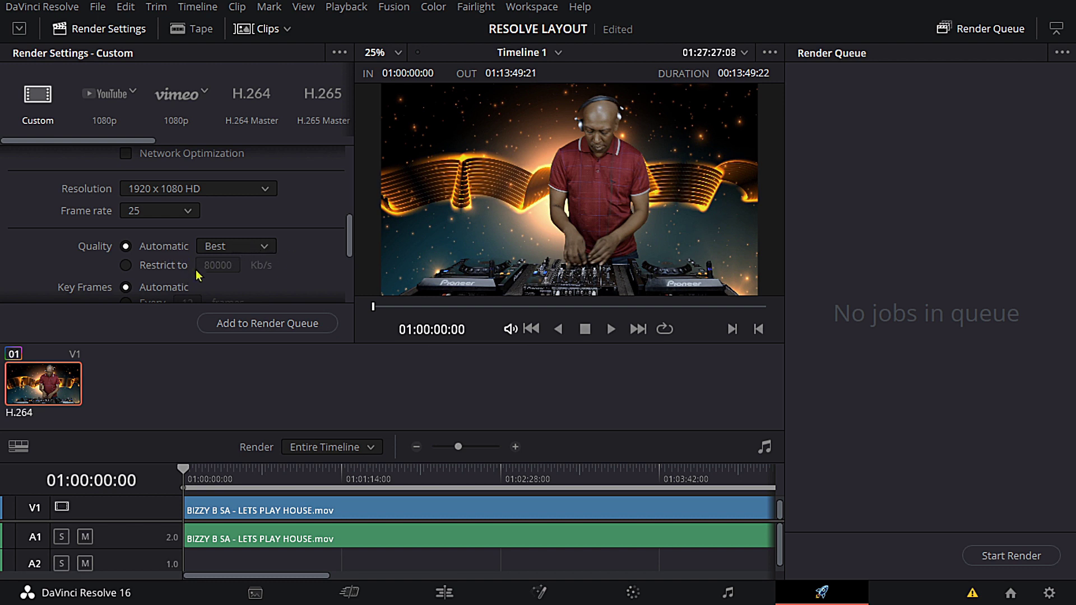
left_click(233, 248)
left_click(234, 250)
left_click(127, 267)
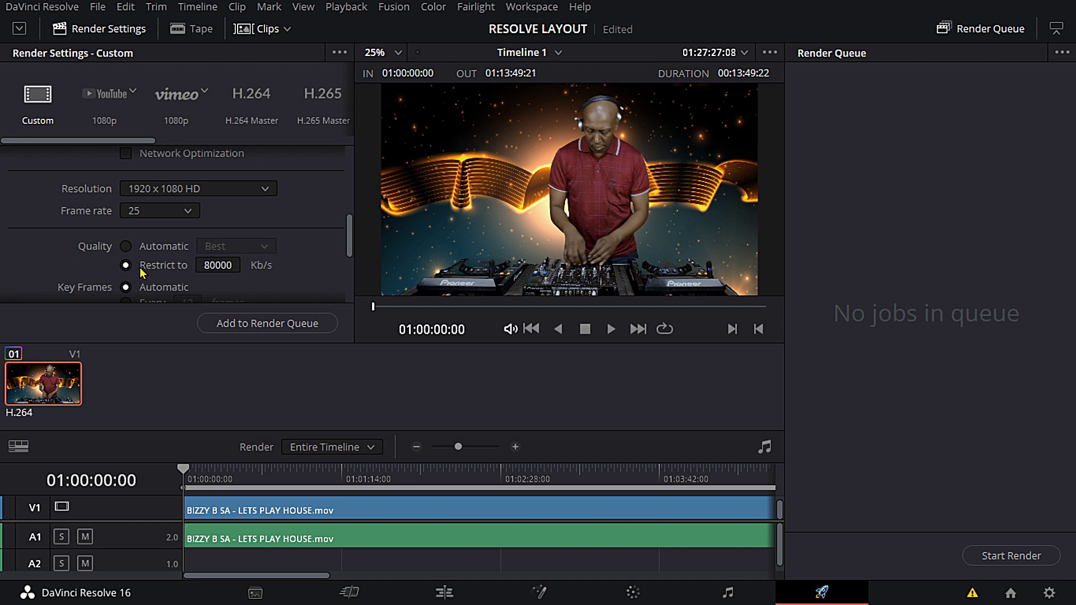
left_click(227, 269)
type("10000")
key("Return")
left_click(126, 247)
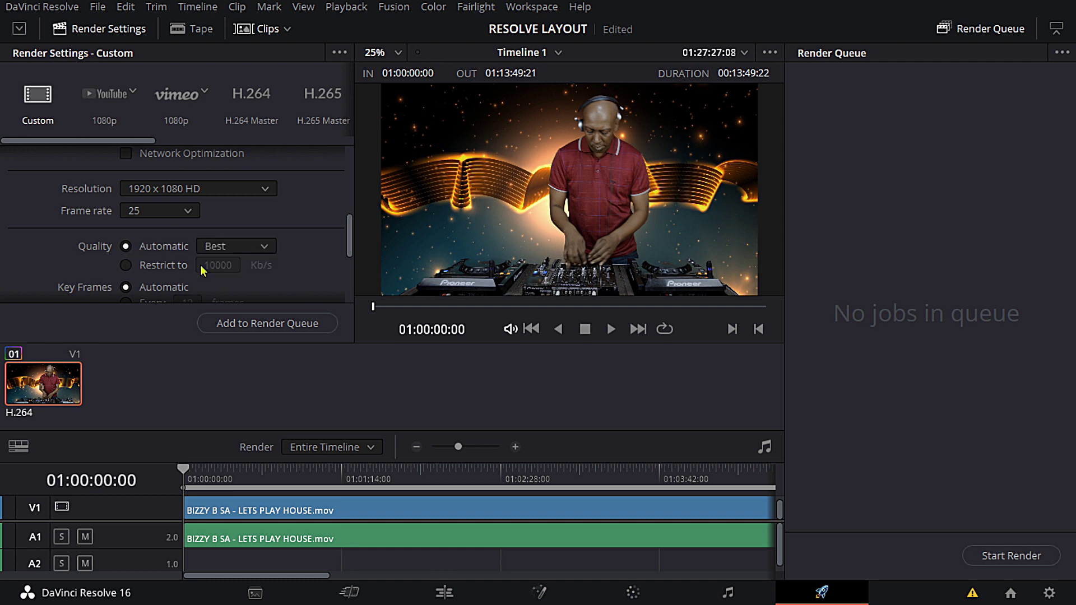
Review the remaining video render settings and add the entire timeline to the render queue
left_click_drag(348, 229, 350, 287)
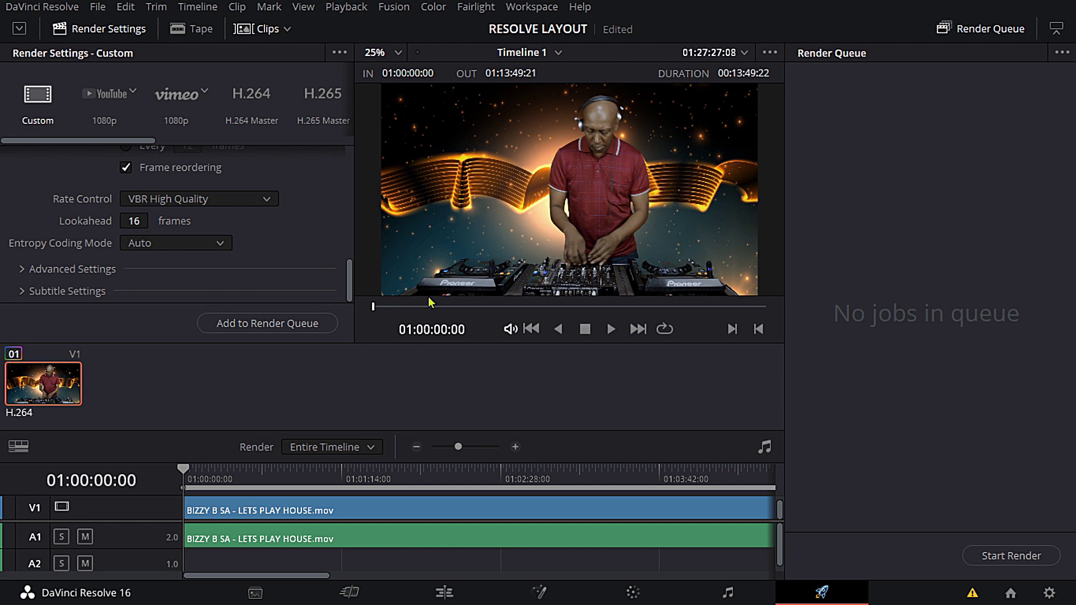
left_click(245, 324)
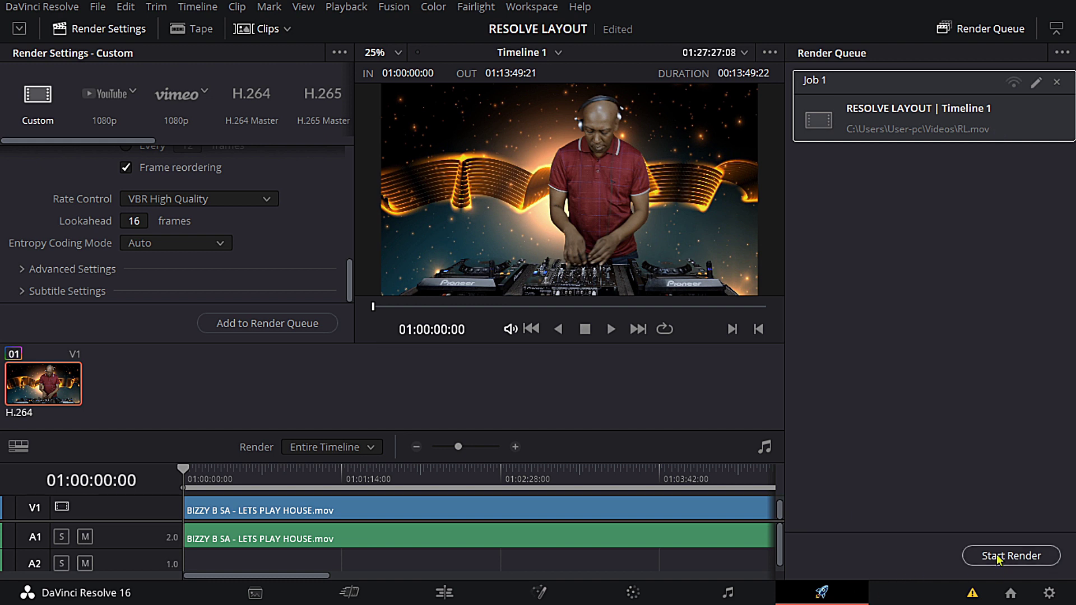
Mark an in/out range from 01:03:12:01 to 01:07:01:24 on the timeline and add it to the render queue
left_click_drag(458, 448, 454, 451)
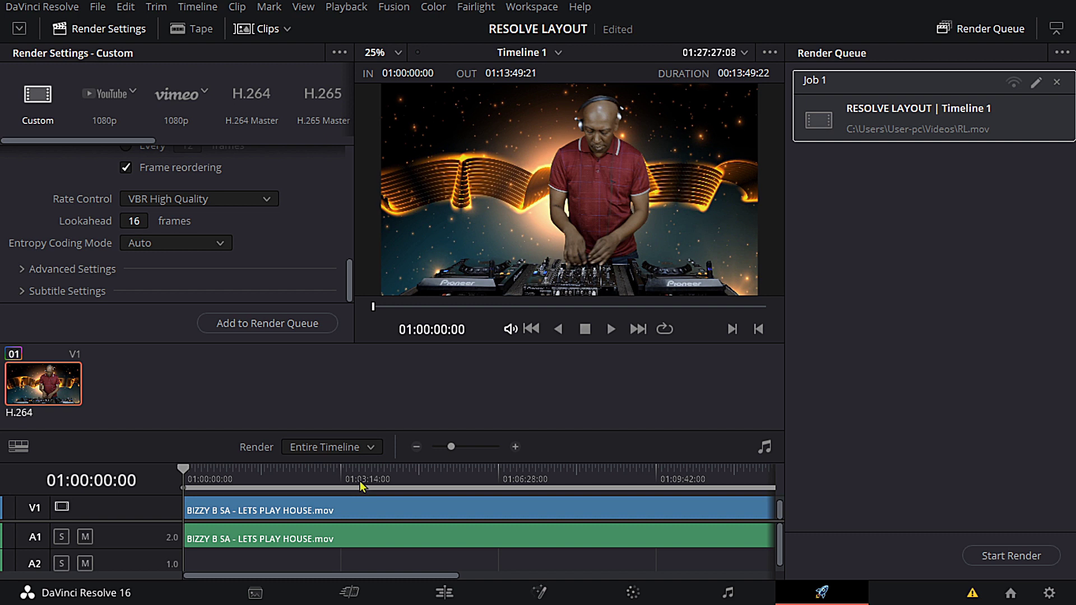
left_click_drag(187, 472, 340, 478)
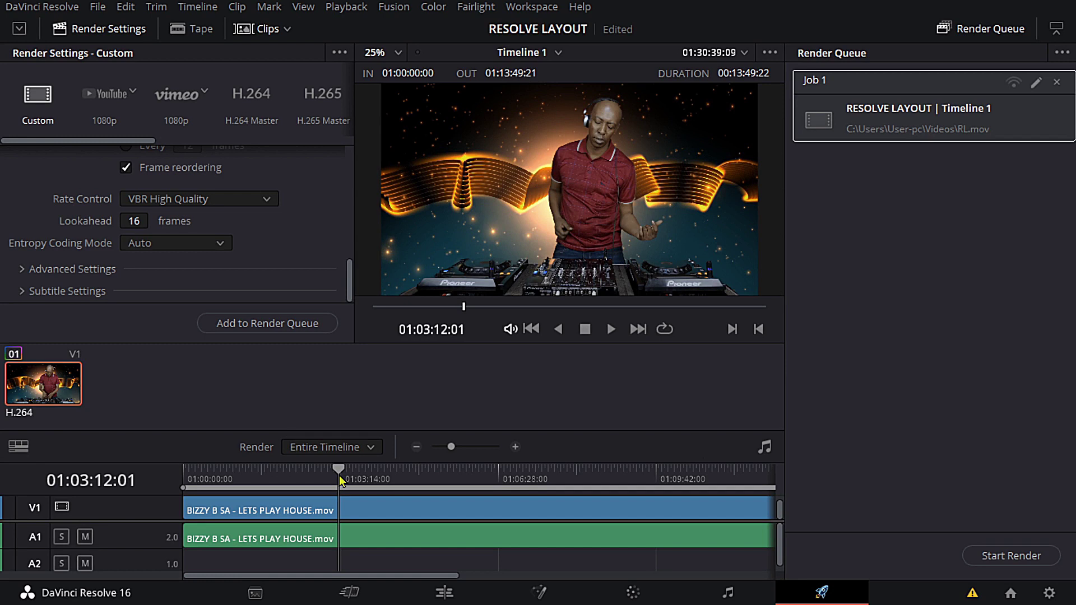
key("i")
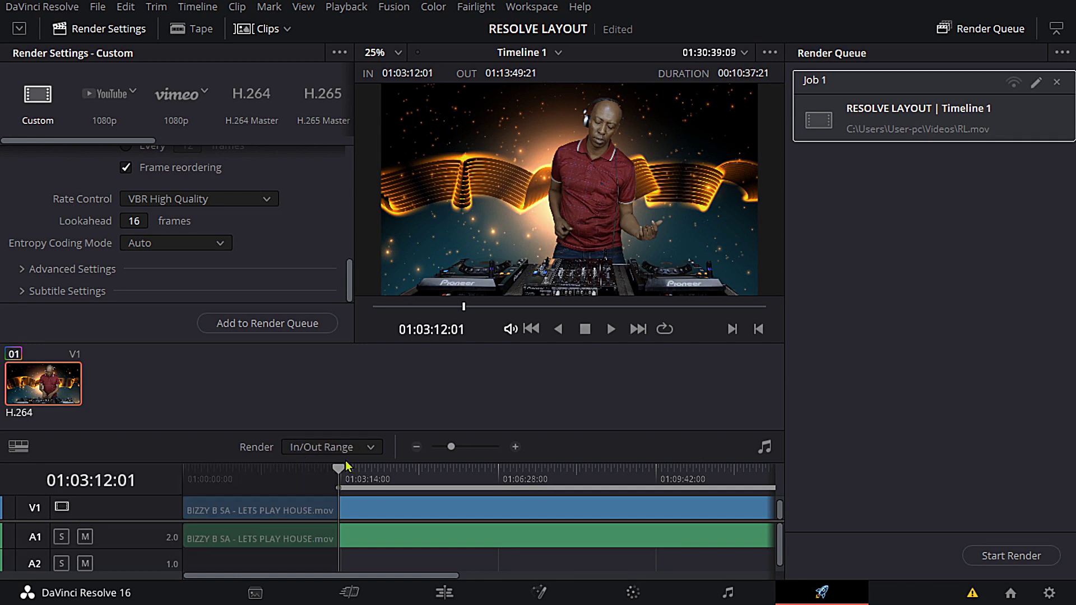
left_click(350, 474)
left_click_drag(384, 473, 526, 482)
key("o")
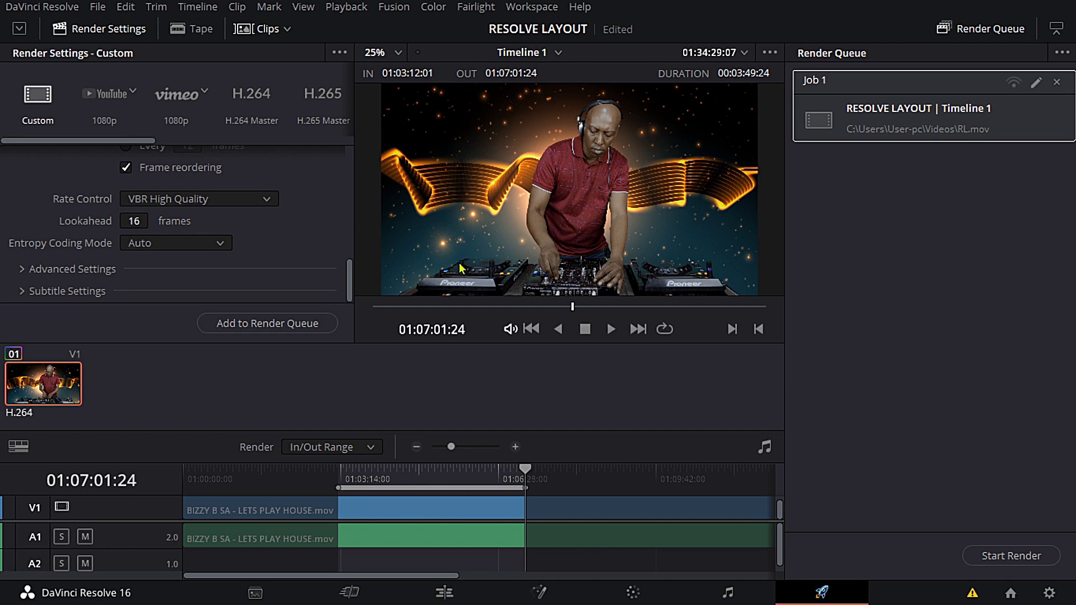
left_click(289, 325)
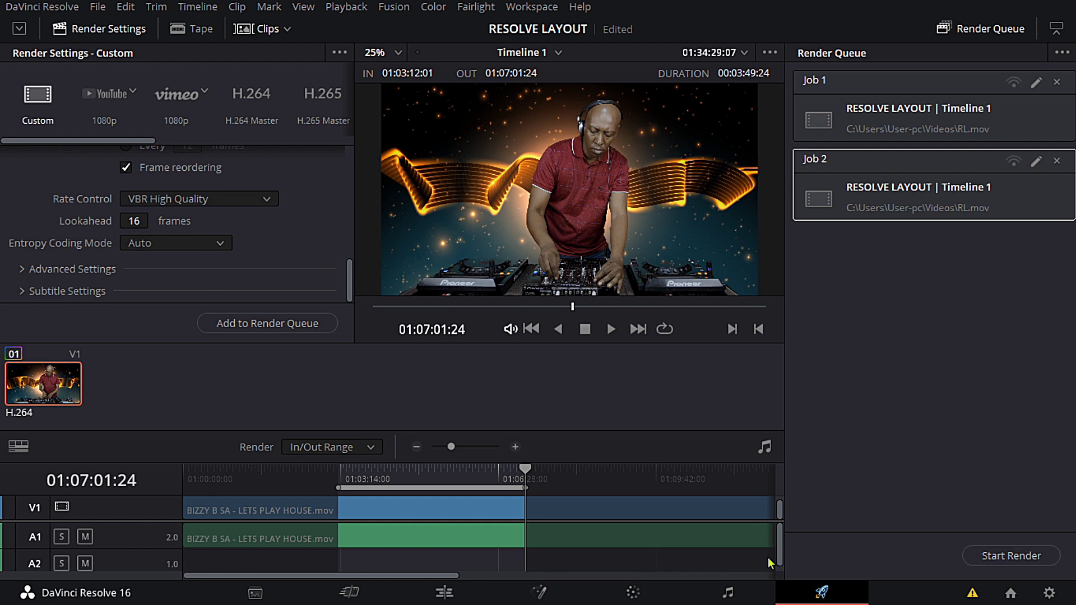
scroll(354, 274, "up", 1)
left_click_drag(354, 275, 365, 131)
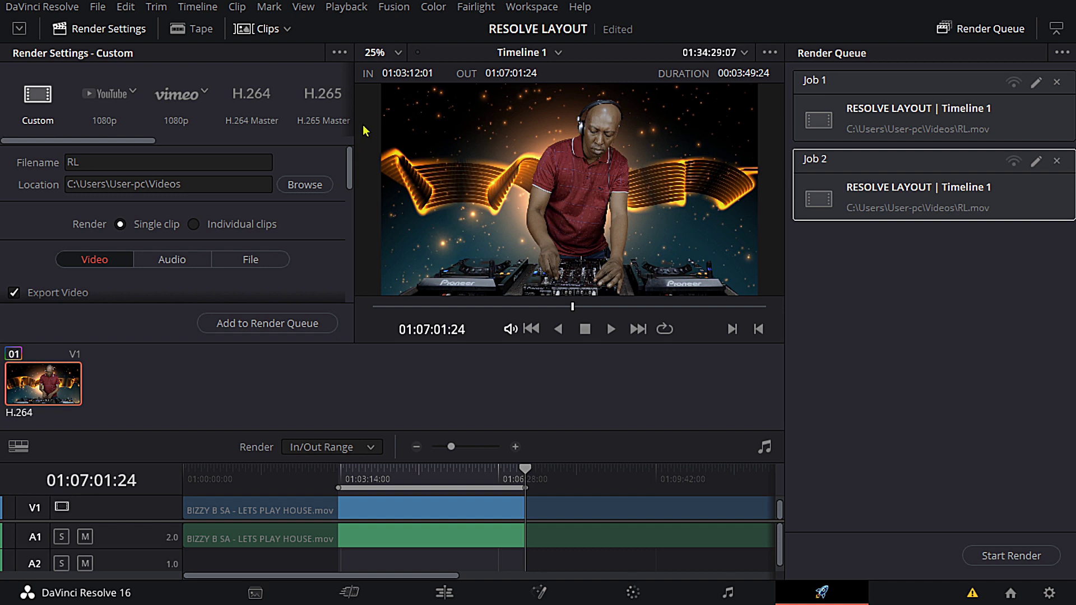